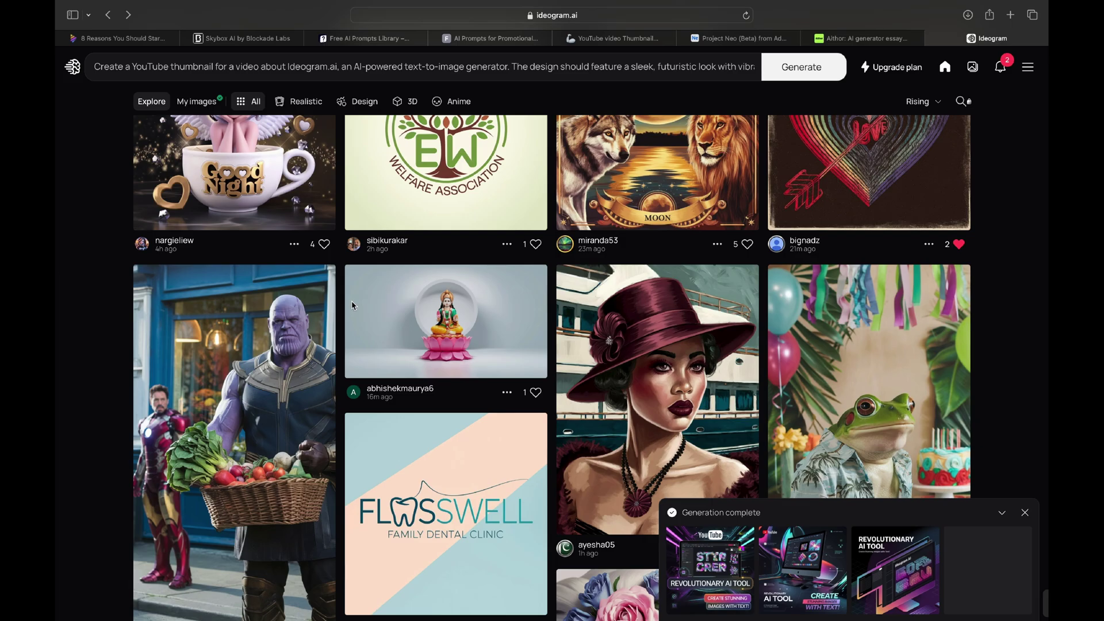
# Step: Browse the Explore gallery of community images and check the page's full web address
pyautogui.scroll(1, 353, 305)
pyautogui.scroll(2, 353, 305)
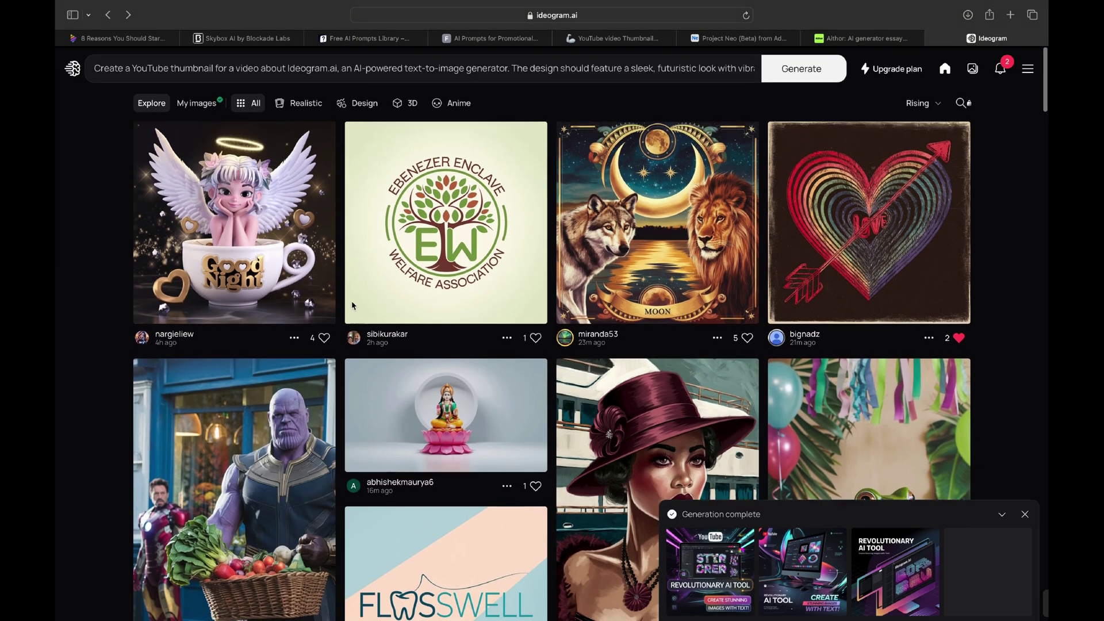
pyautogui.scroll(-15, 347, 311)
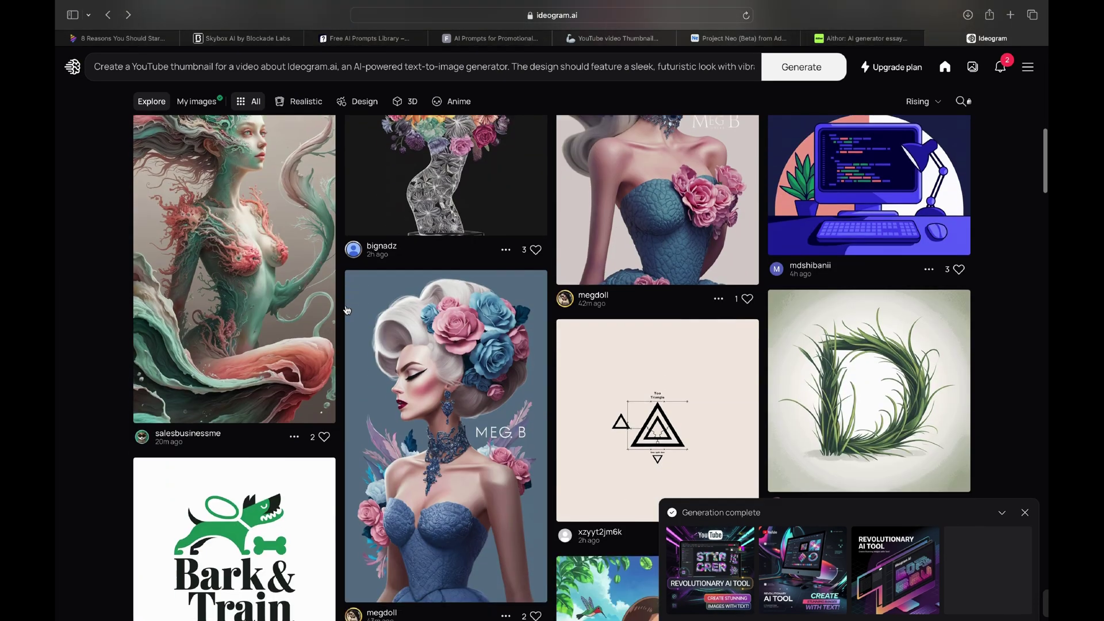
pyautogui.scroll(-2, 347, 311)
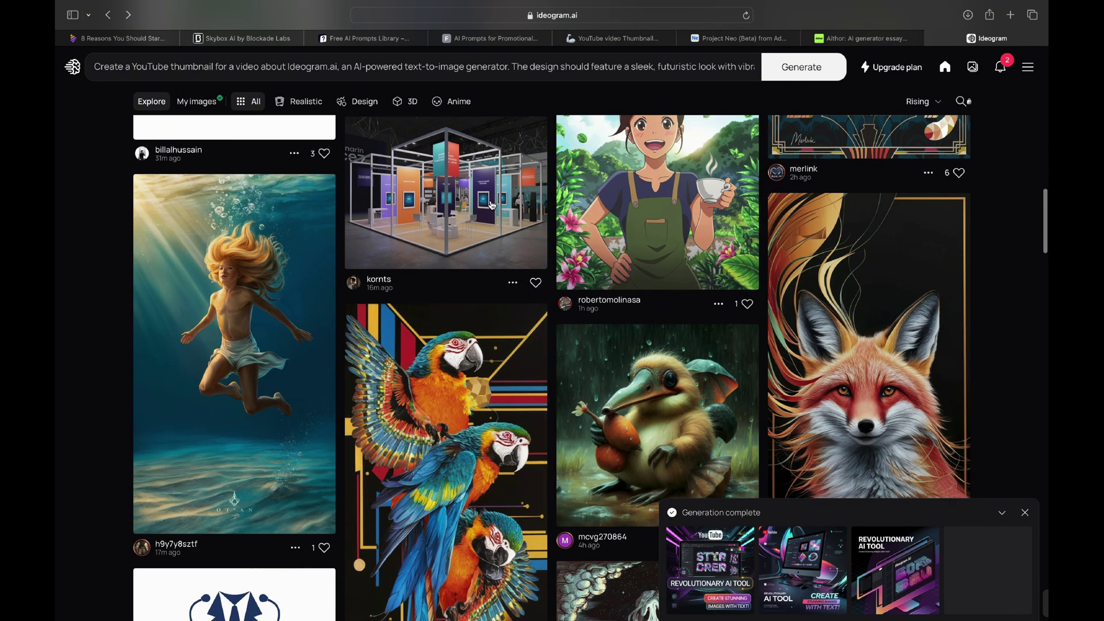
pyautogui.scroll(-3, 488, 219)
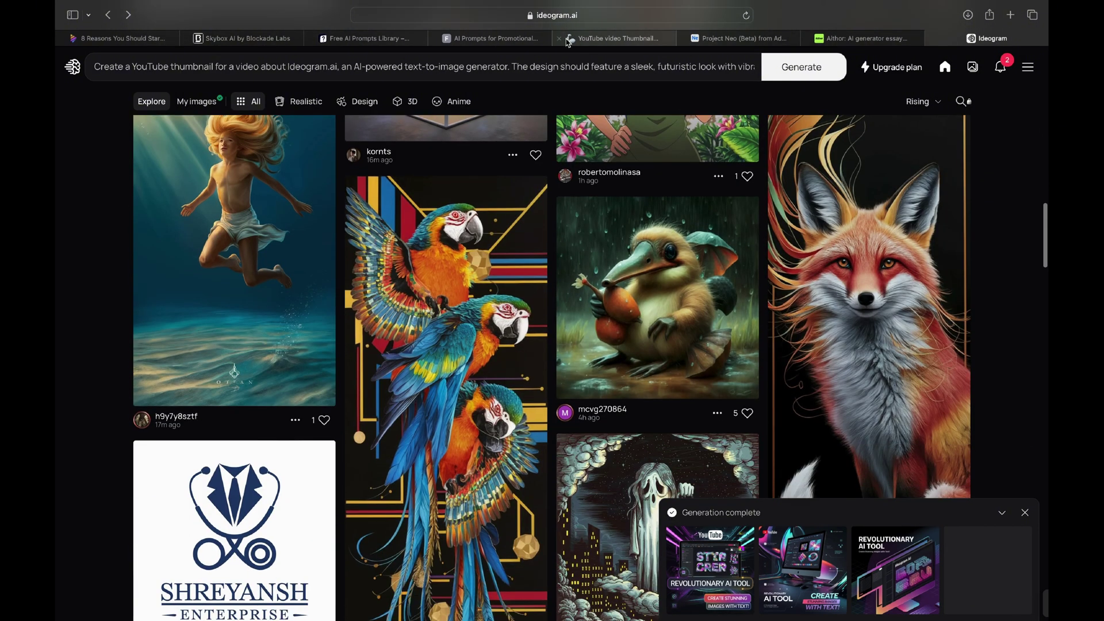
pyautogui.scroll(-10, 513, 207)
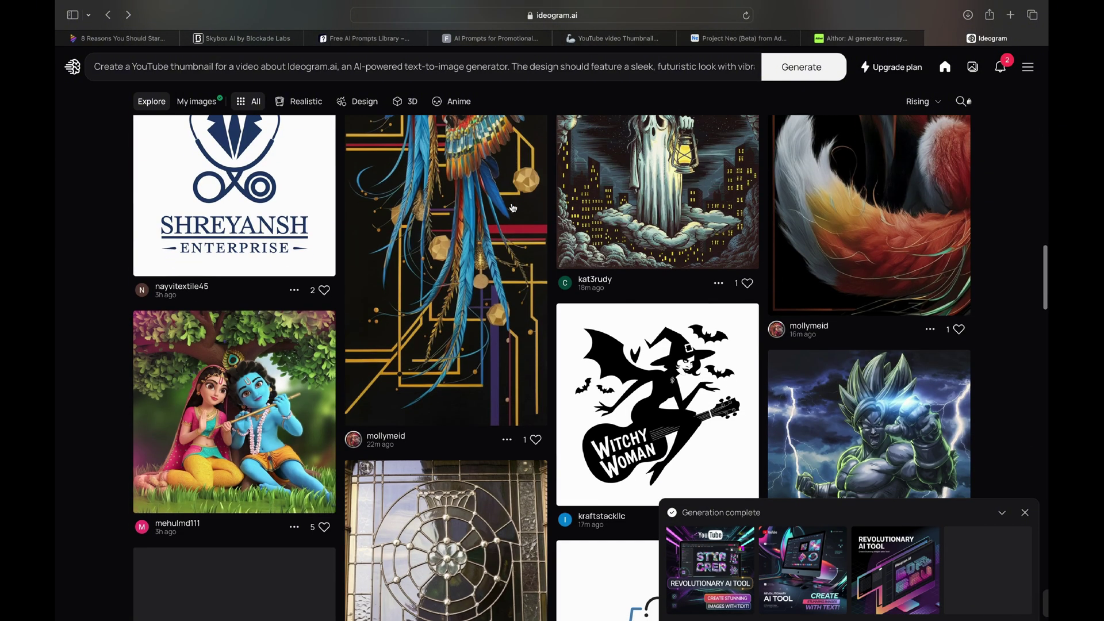
pyautogui.scroll(-6, 514, 208)
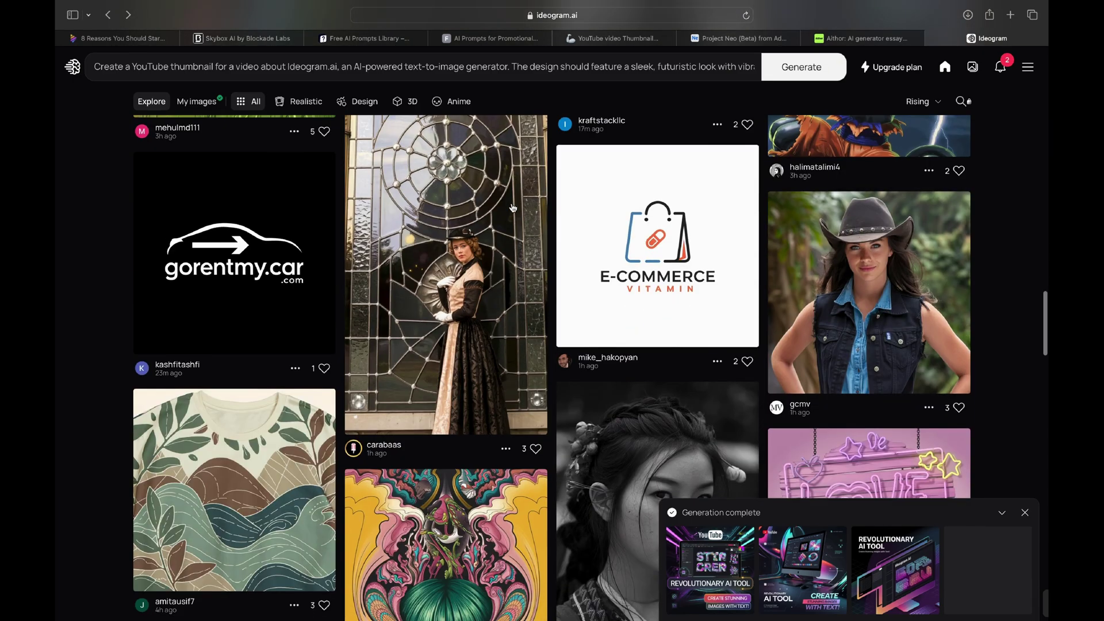
pyautogui.scroll(-10, 514, 207)
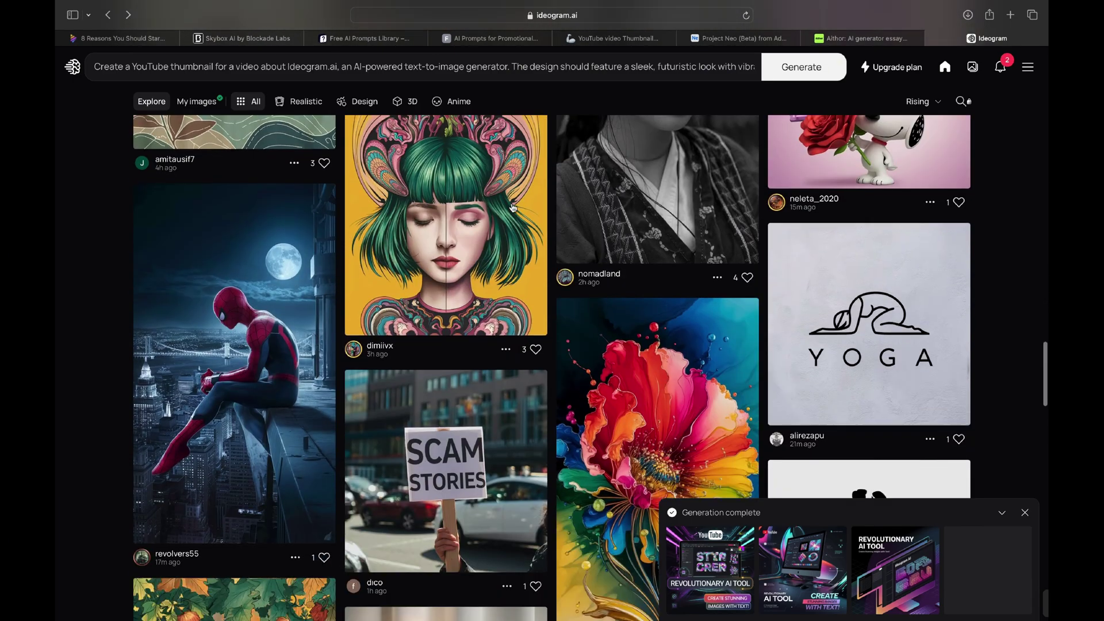
pyautogui.scroll(-7, 514, 208)
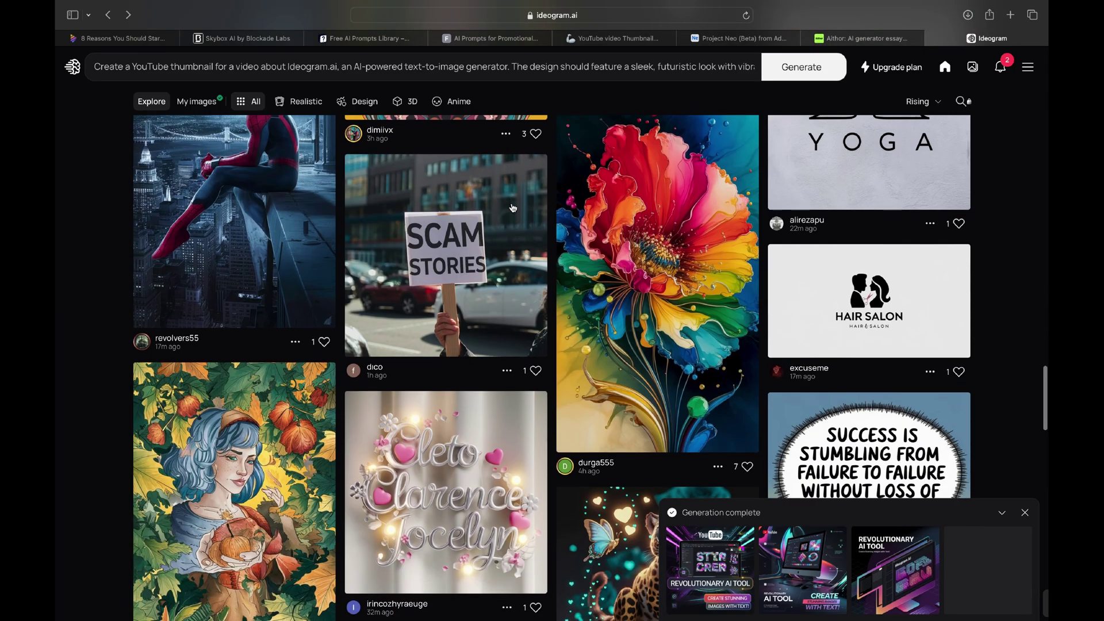
pyautogui.scroll(-4, 514, 207)
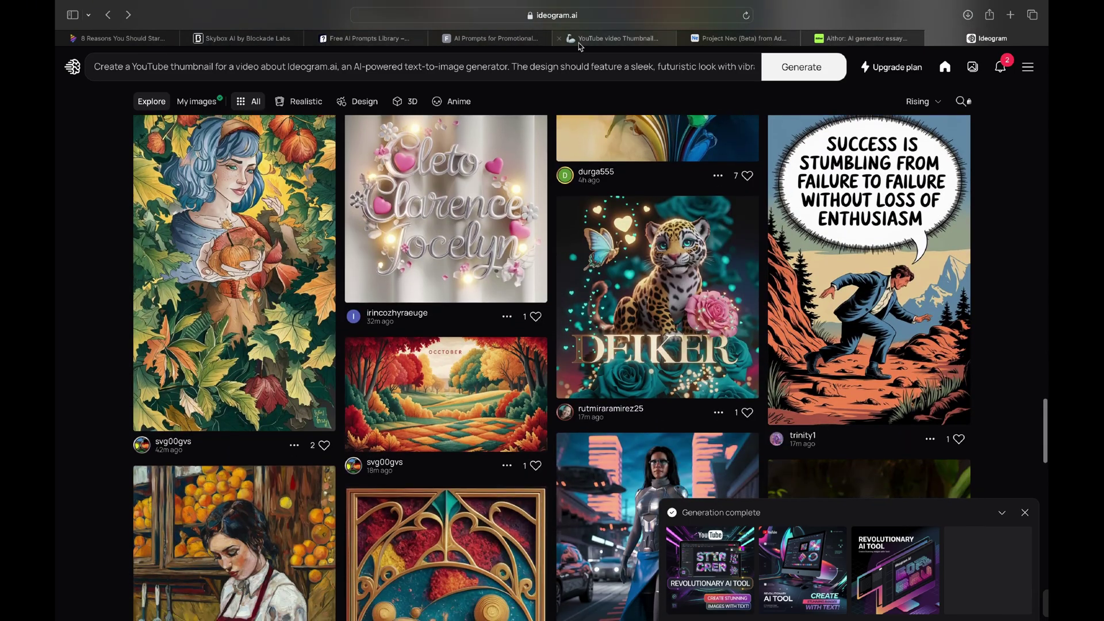
pyautogui.scroll(-8, 434, 254)
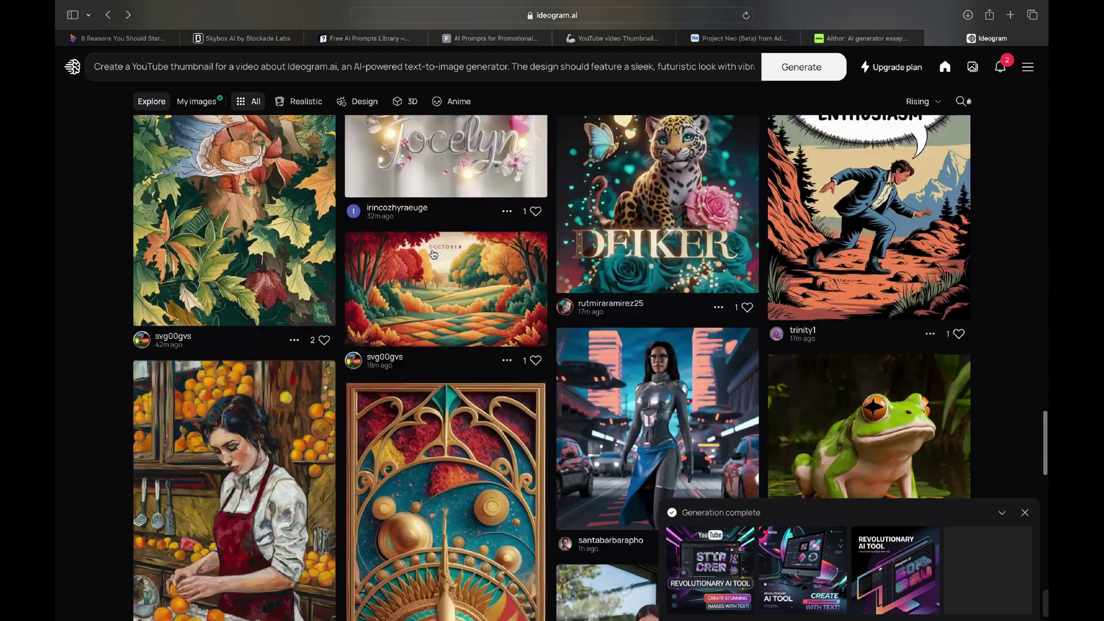
pyautogui.scroll(-8, 433, 255)
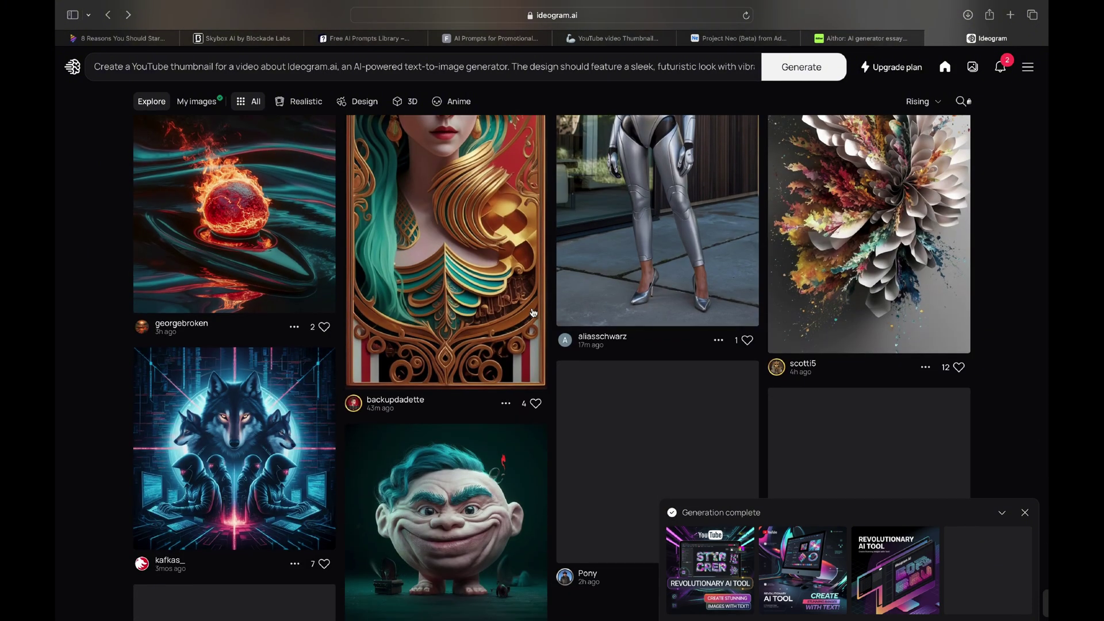
pyautogui.scroll(-1, 532, 315)
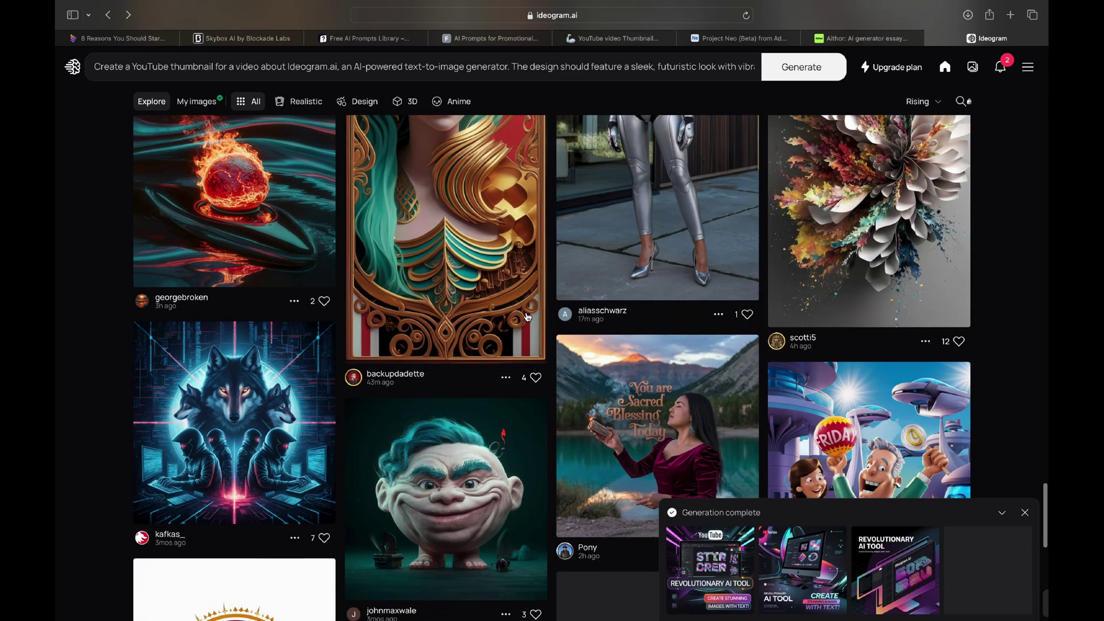
pyautogui.scroll(-9, 528, 317)
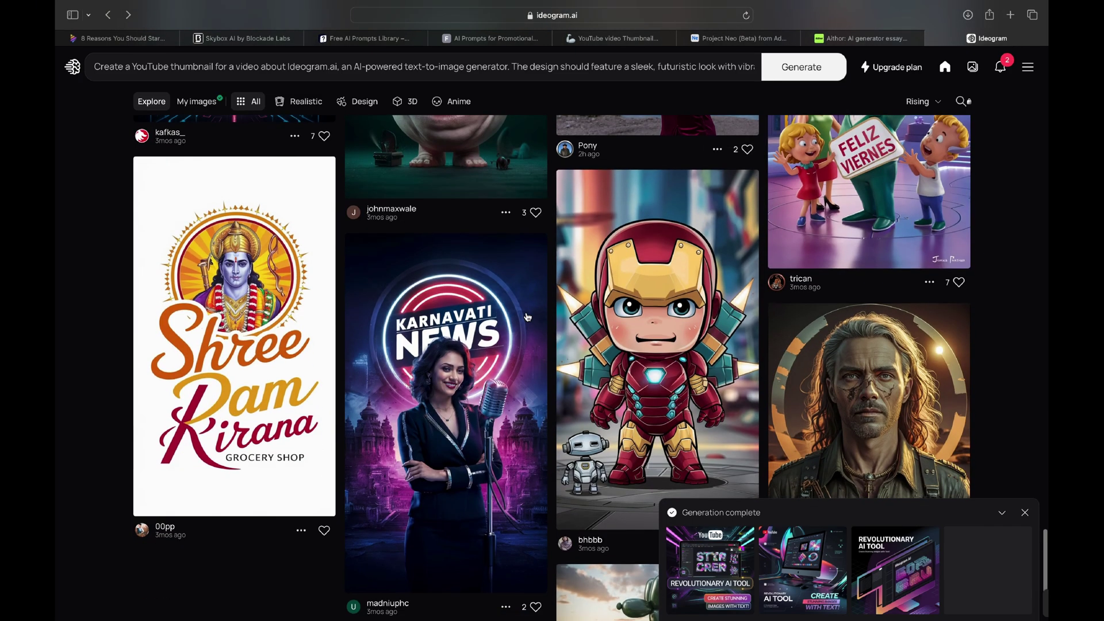
pyautogui.scroll(-5, 528, 317)
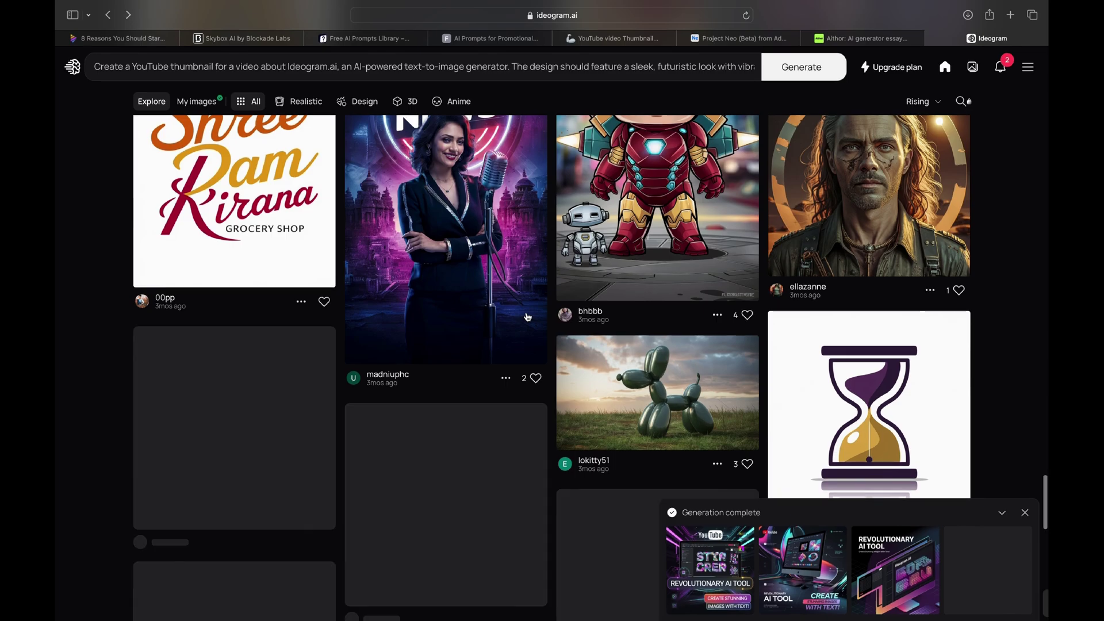
pyautogui.scroll(-6, 527, 317)
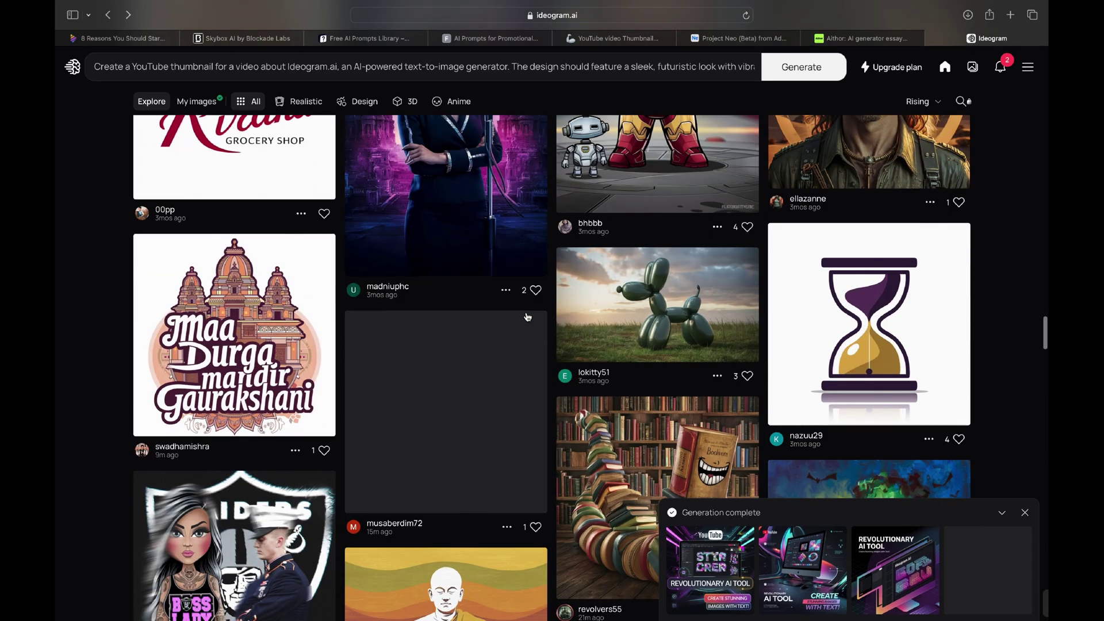
pyautogui.scroll(5, 528, 317)
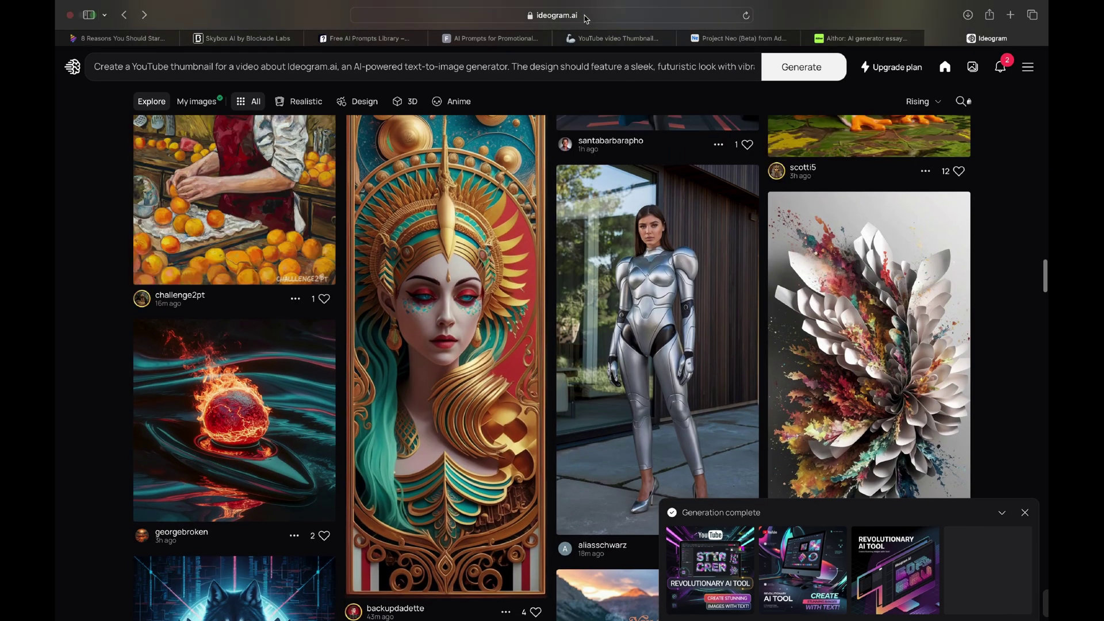
pyautogui.click(585, 16)
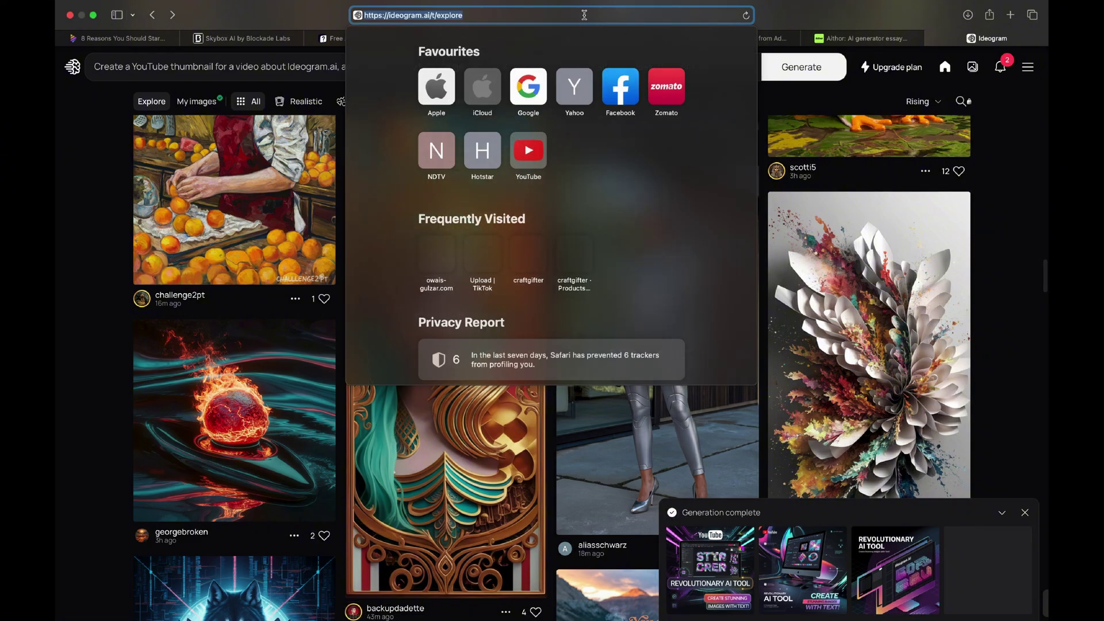
pyautogui.click(1025, 283)
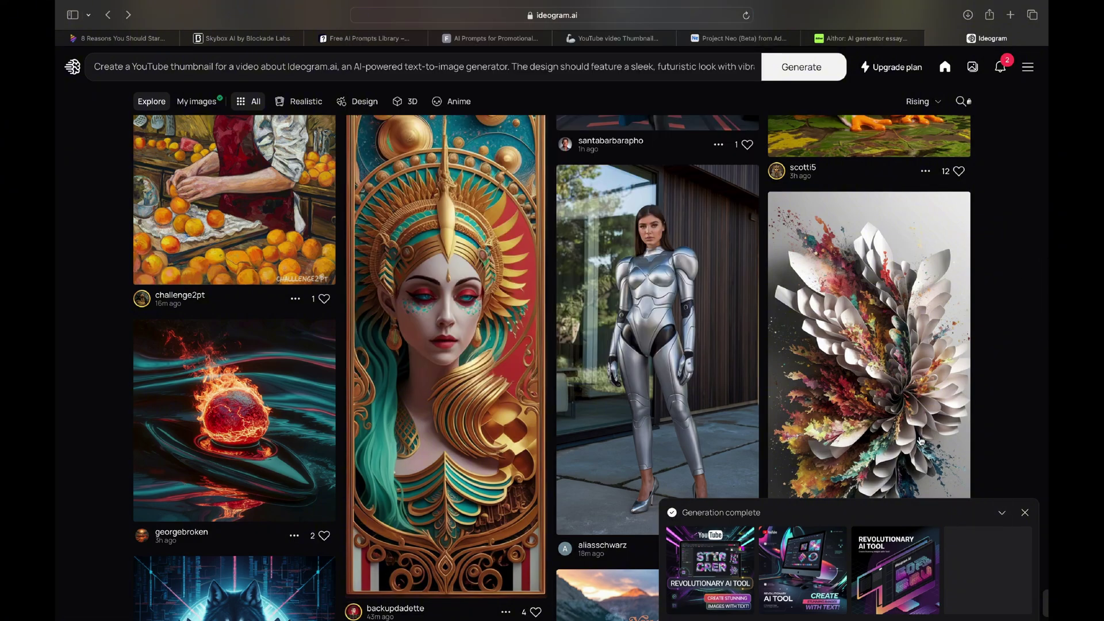
pyautogui.scroll(15, 881, 395)
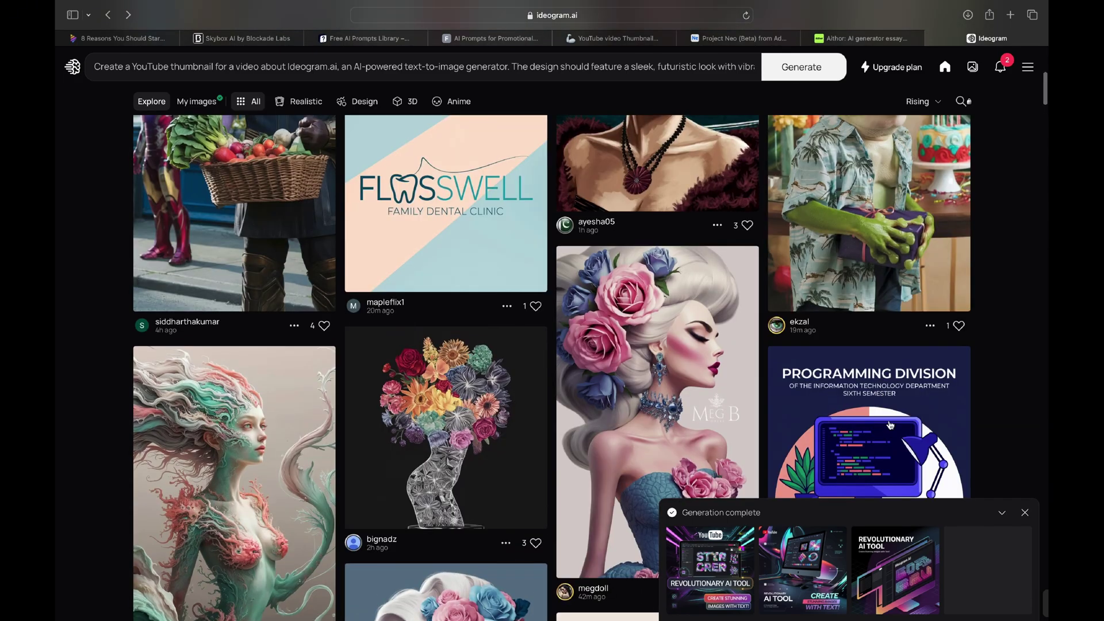
# Step: Set the YouTube thumbnail prompt's aspect ratio to 16:9 and generate the images
pyautogui.click(695, 69)
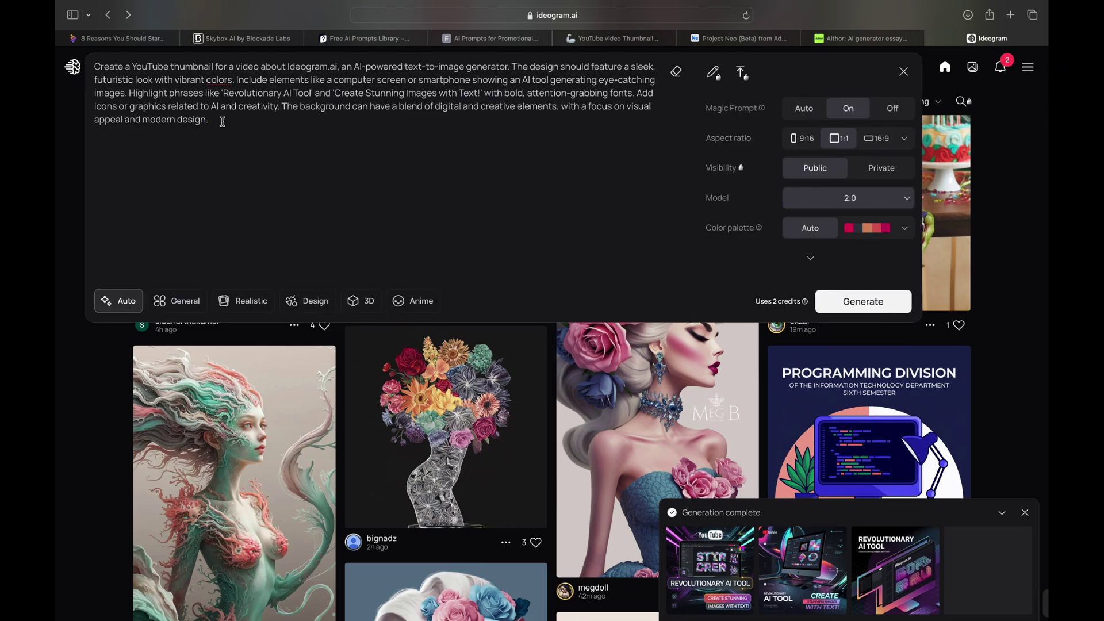
pyautogui.click(878, 145)
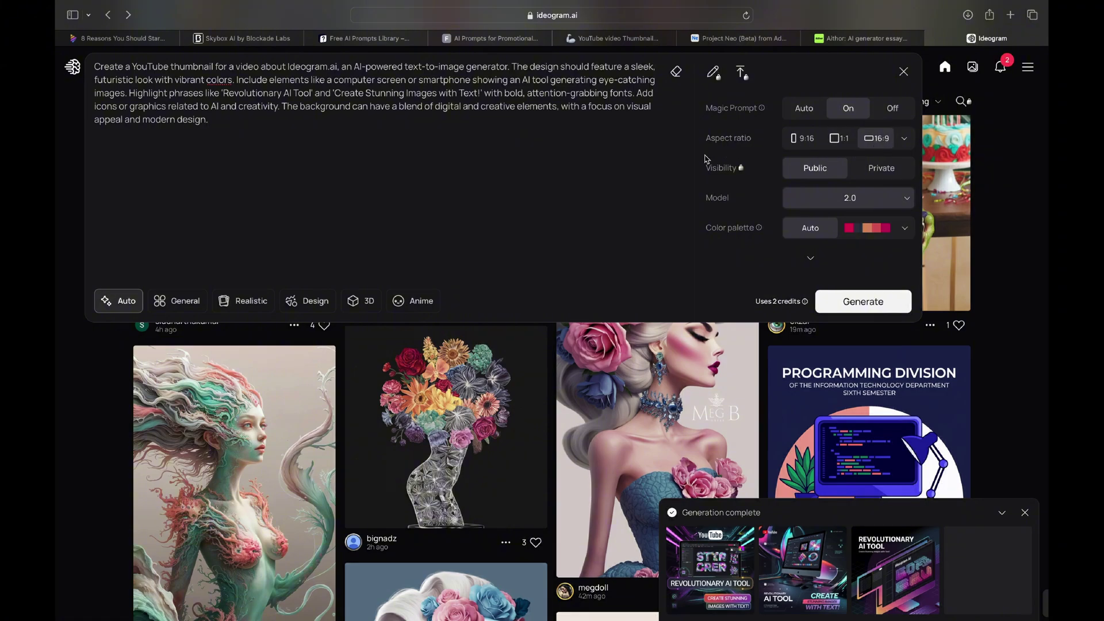
pyautogui.click(845, 295)
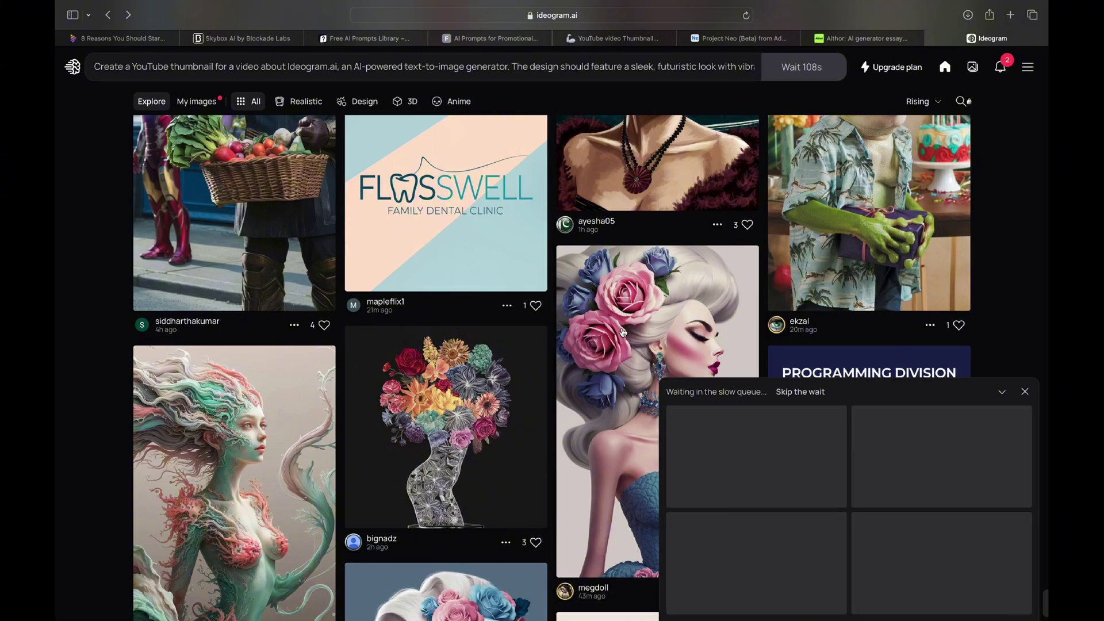
pyautogui.scroll(-5, 624, 332)
pyautogui.scroll(-5, 623, 330)
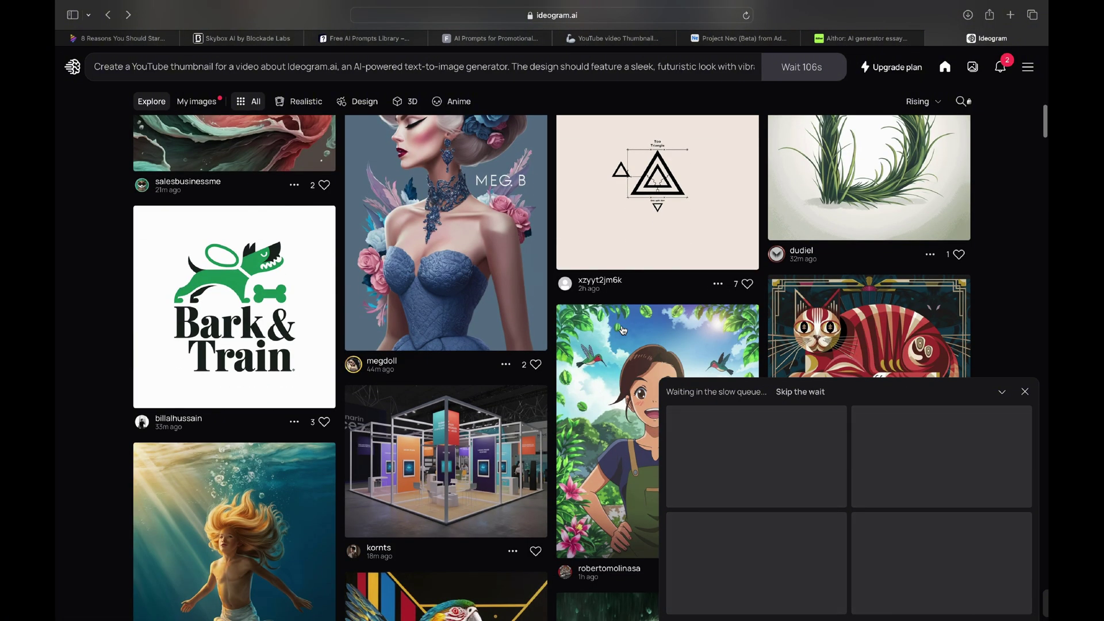
pyautogui.scroll(-5, 623, 330)
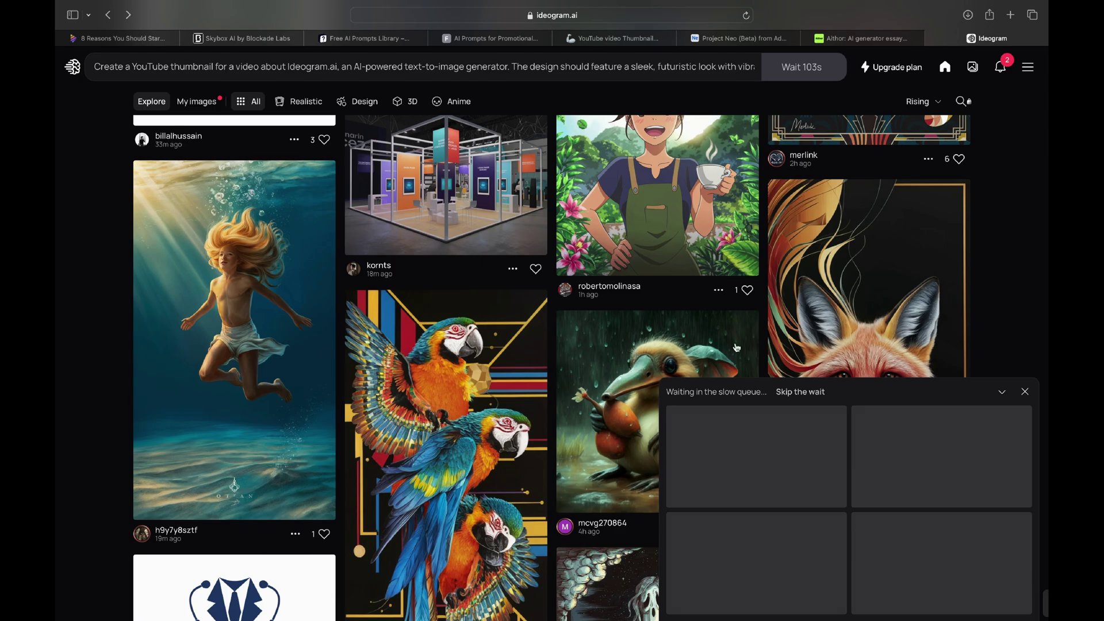
pyautogui.scroll(-1, 737, 340)
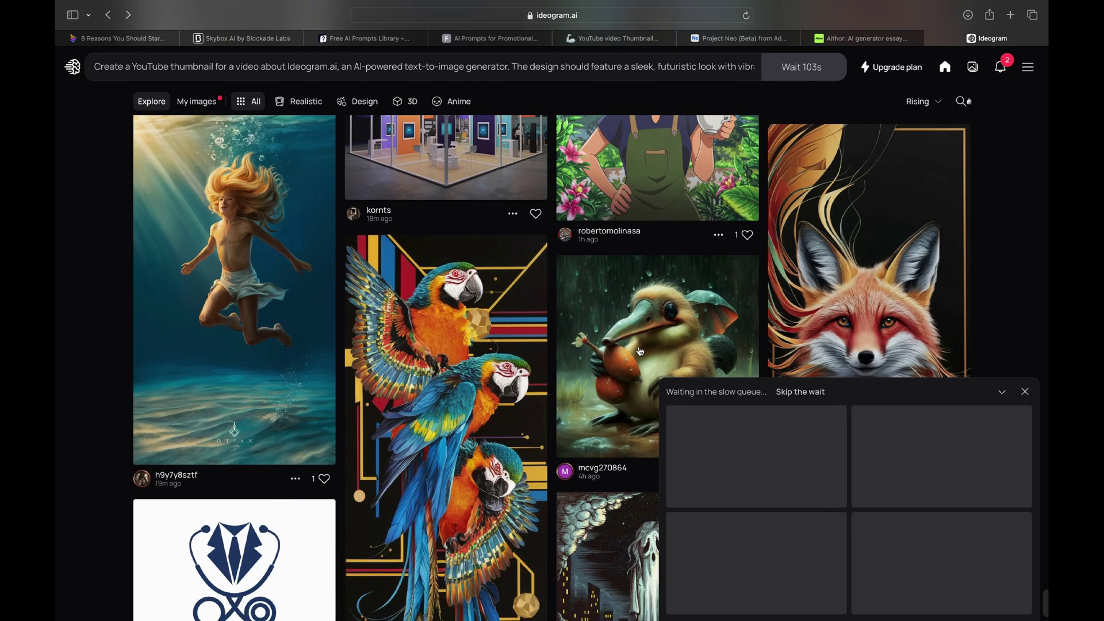
pyautogui.scroll(-15, 598, 349)
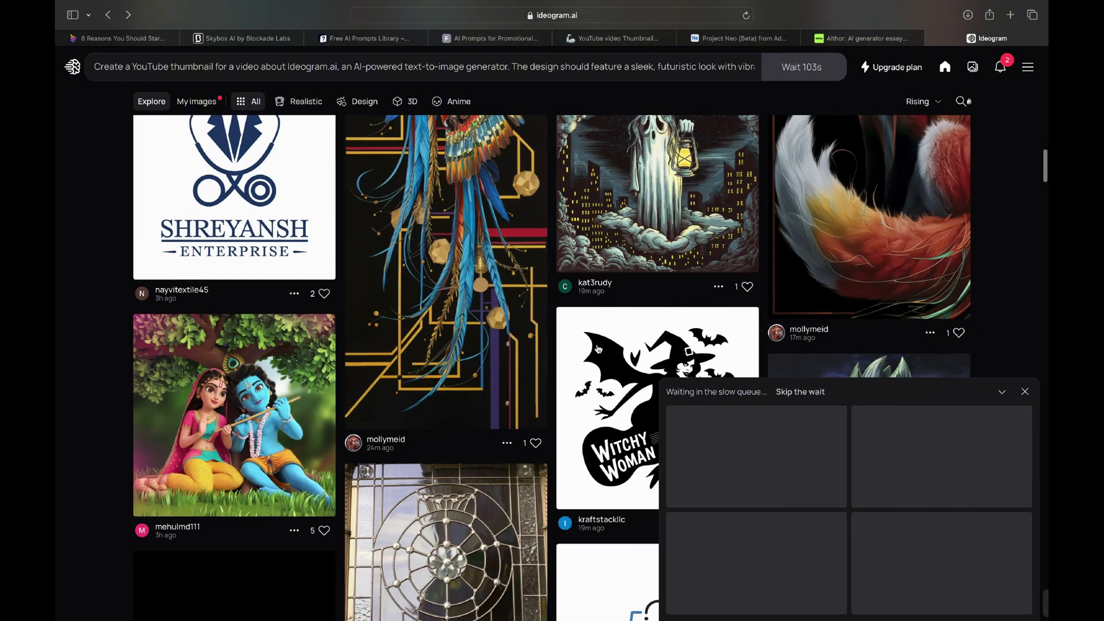
pyautogui.scroll(-7, 598, 349)
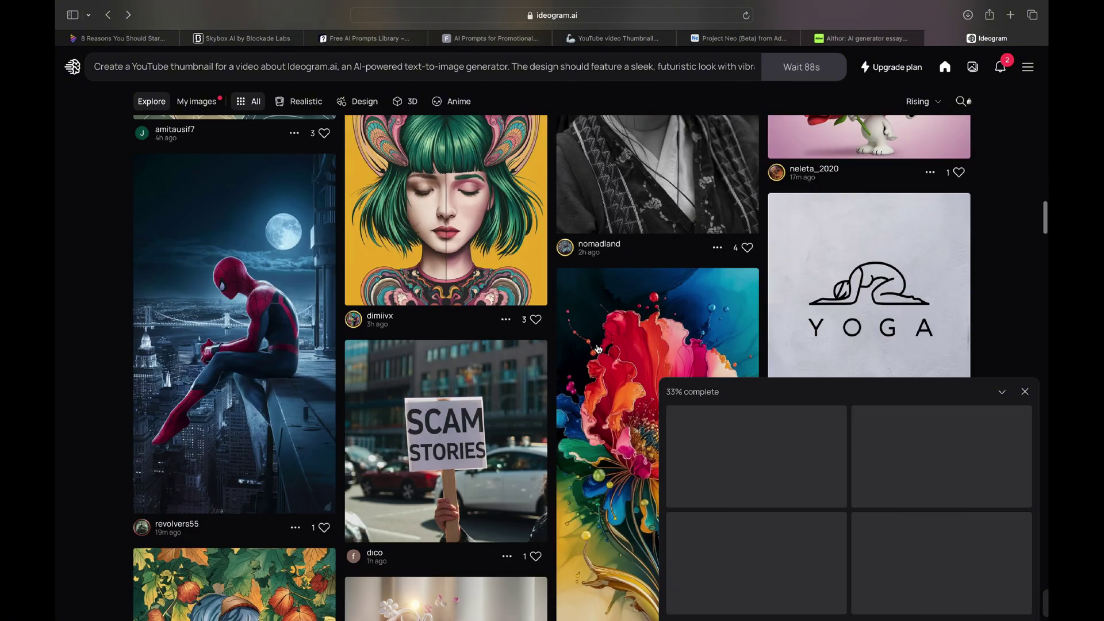
pyautogui.scroll(-10, 599, 349)
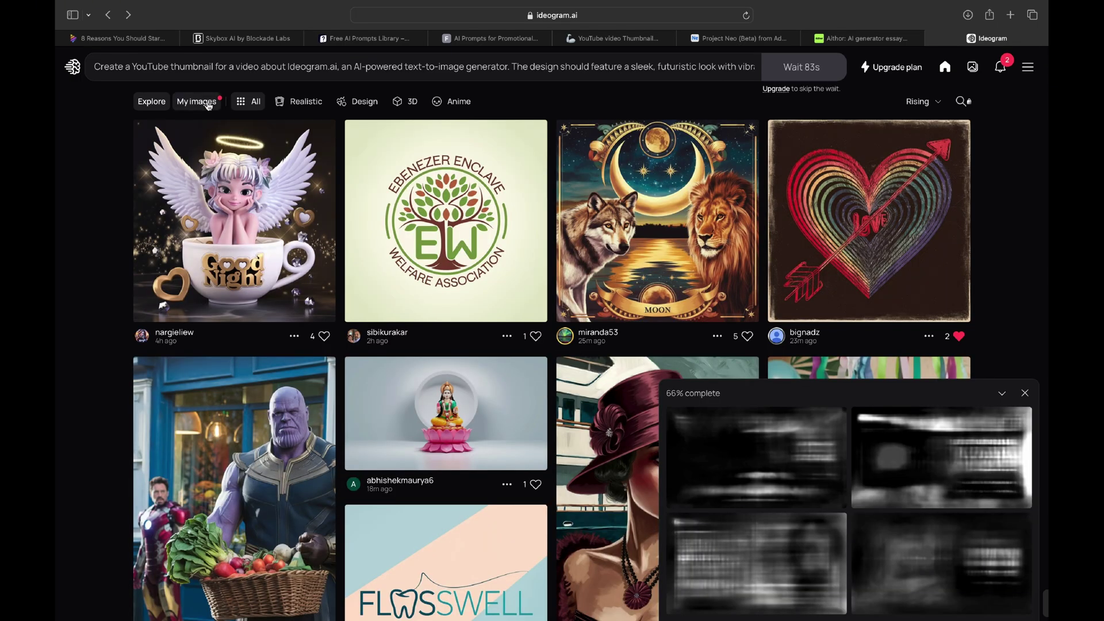
# Step: Go to the personal image collection and look over the newly generated 16:9 thumbnails
pyautogui.click(196, 102)
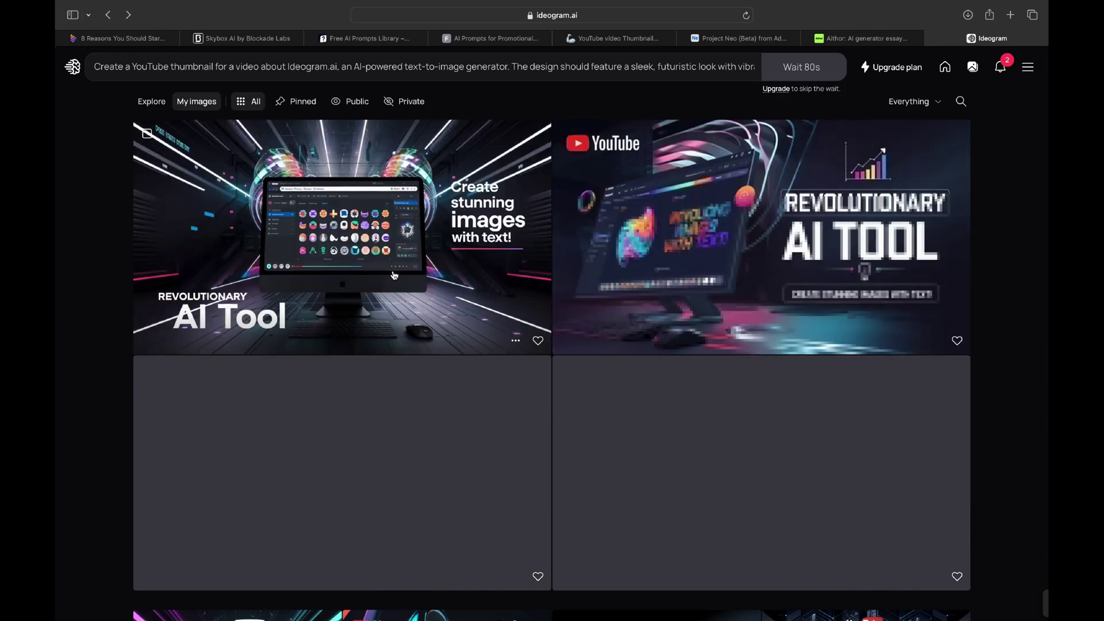
pyautogui.scroll(-3, 453, 308)
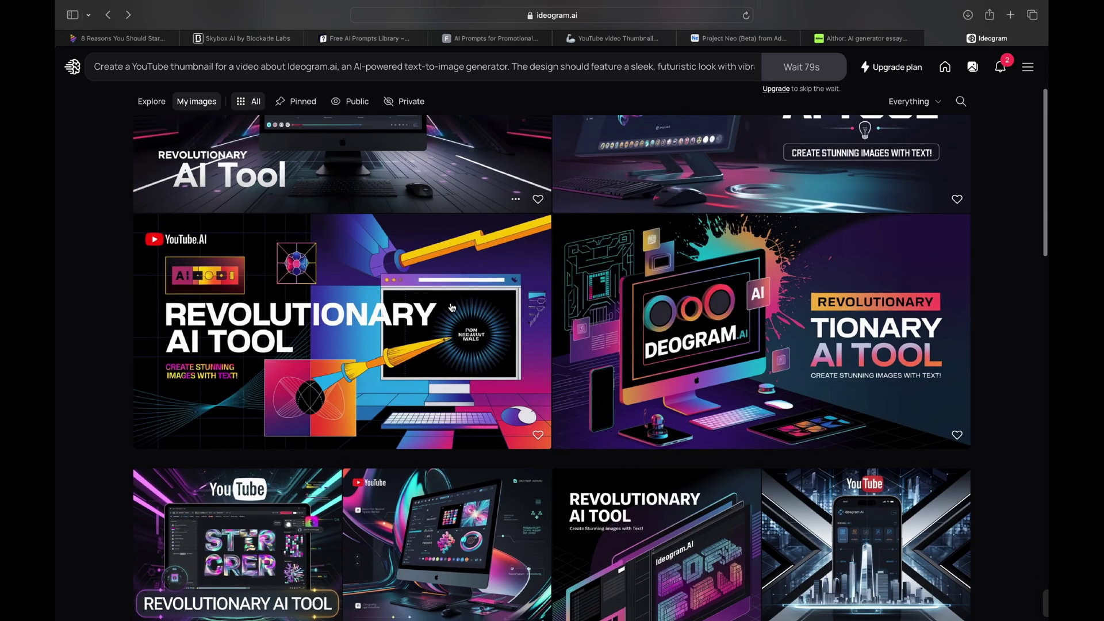
pyautogui.scroll(-5, 452, 308)
pyautogui.scroll(7, 452, 308)
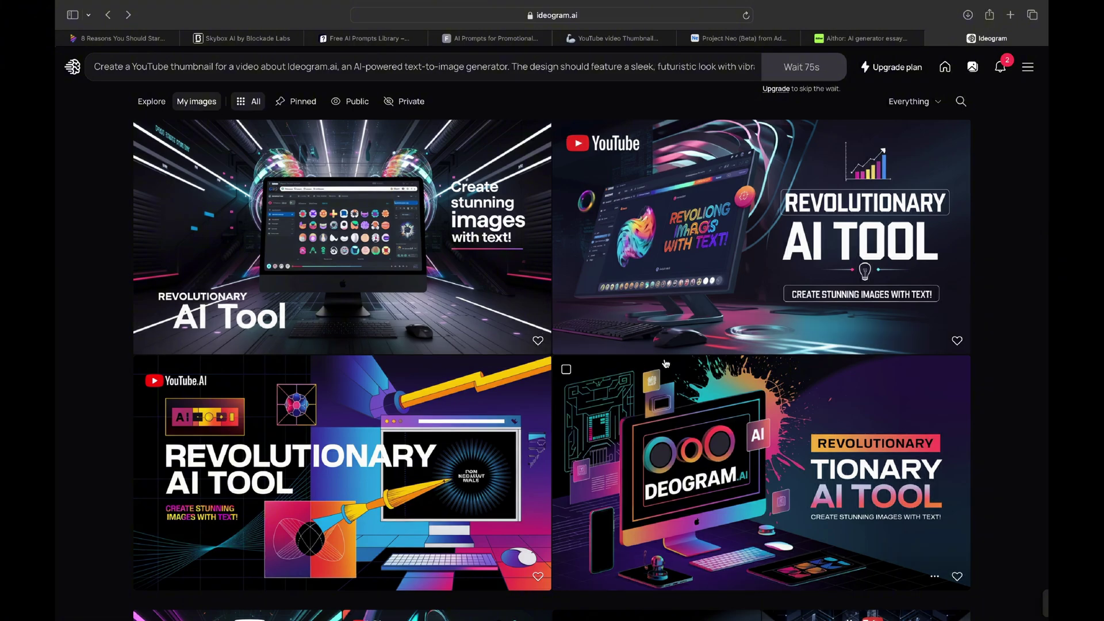
# Step: Open the "Create stunning images with text!" thumbnail in detail view and switch to the cover thumbnail with the bar chart
pyautogui.click(427, 265)
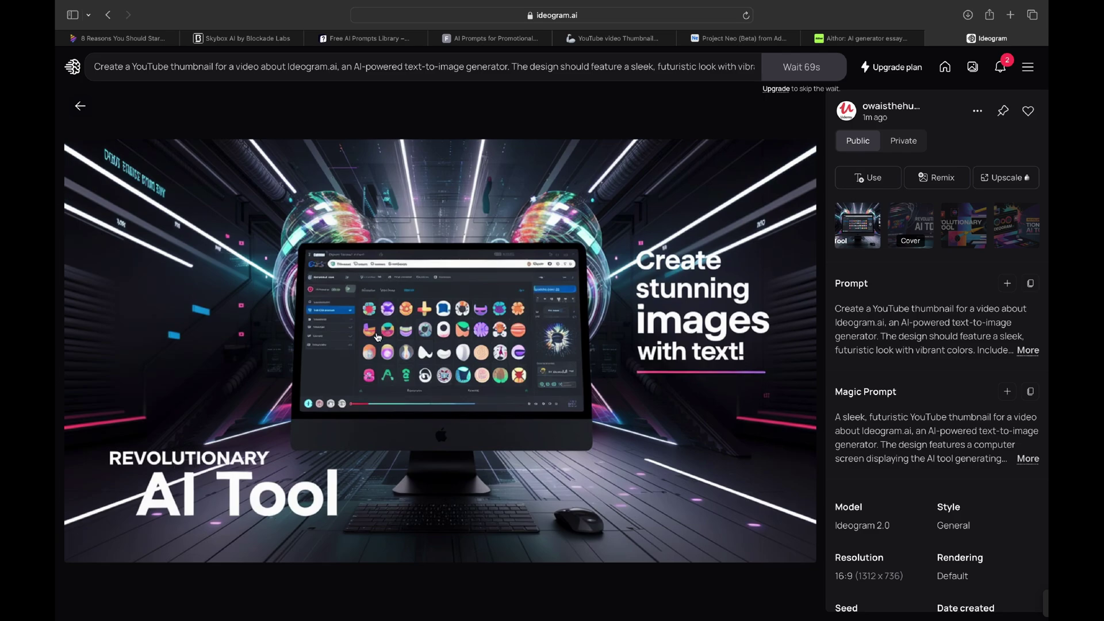
pyautogui.click(905, 219)
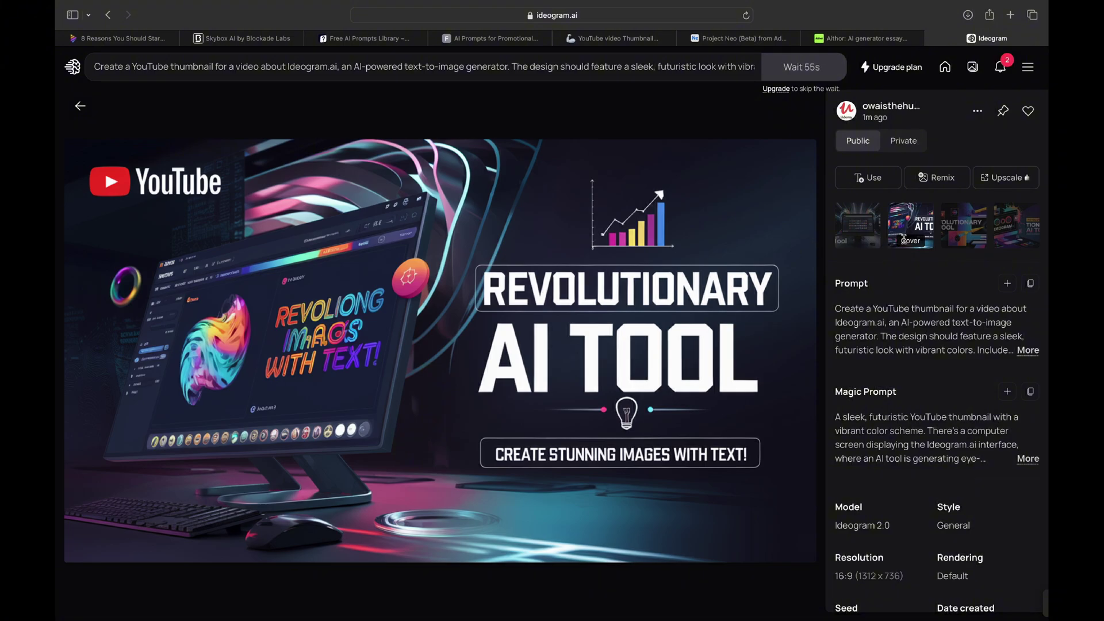
pyautogui.moveTo(904, 240)
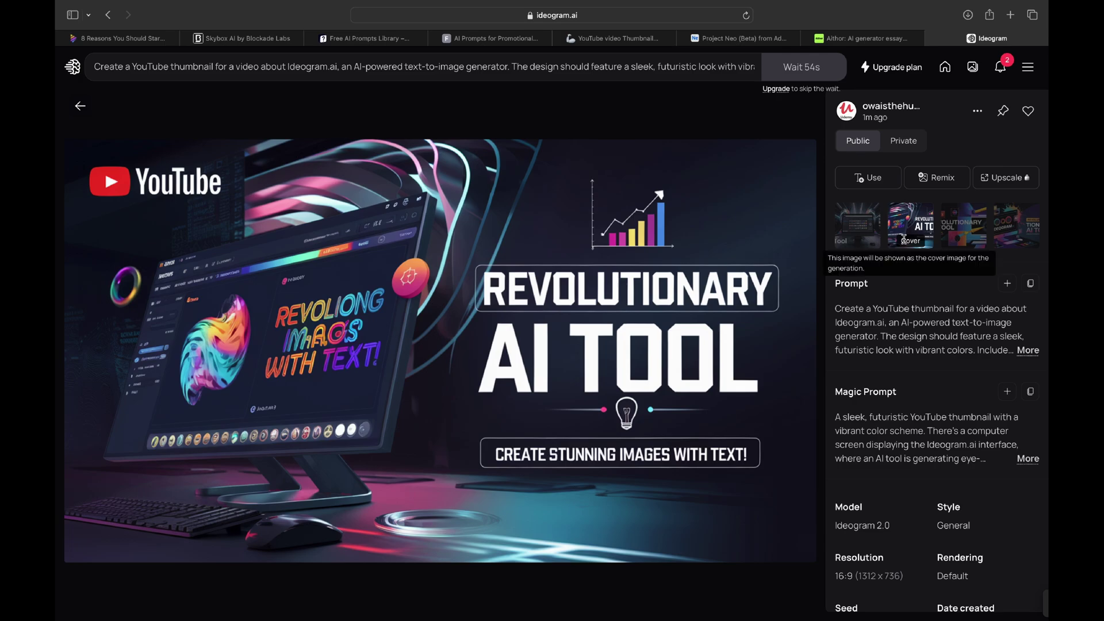
# Step: Examine the download format options for the cover thumbnail with the bar chart
pyautogui.click(977, 114)
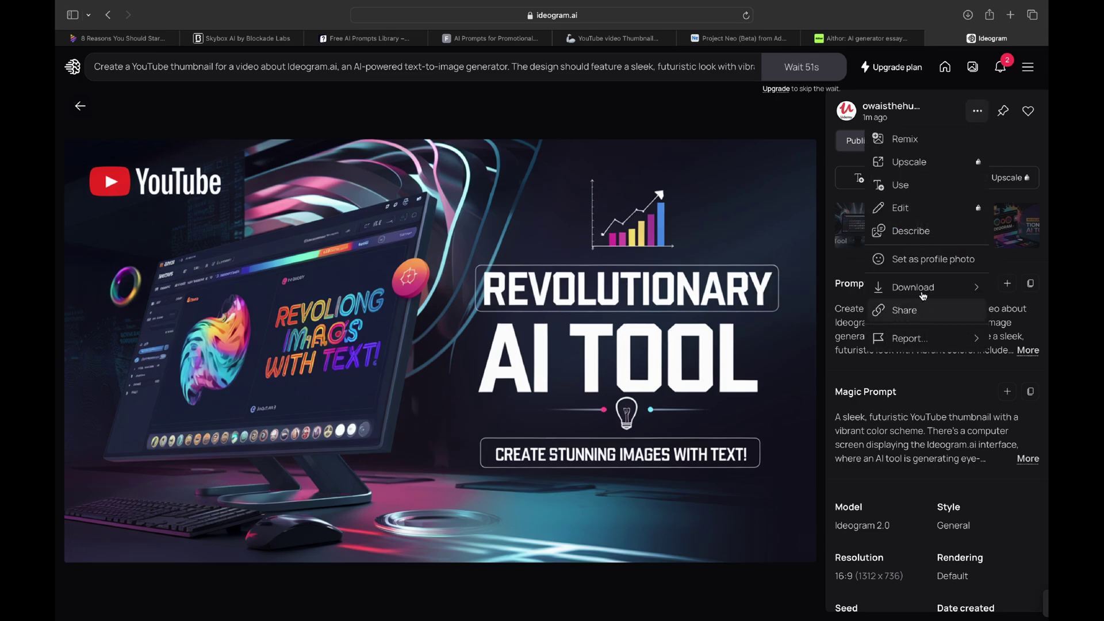
pyautogui.moveTo(924, 290)
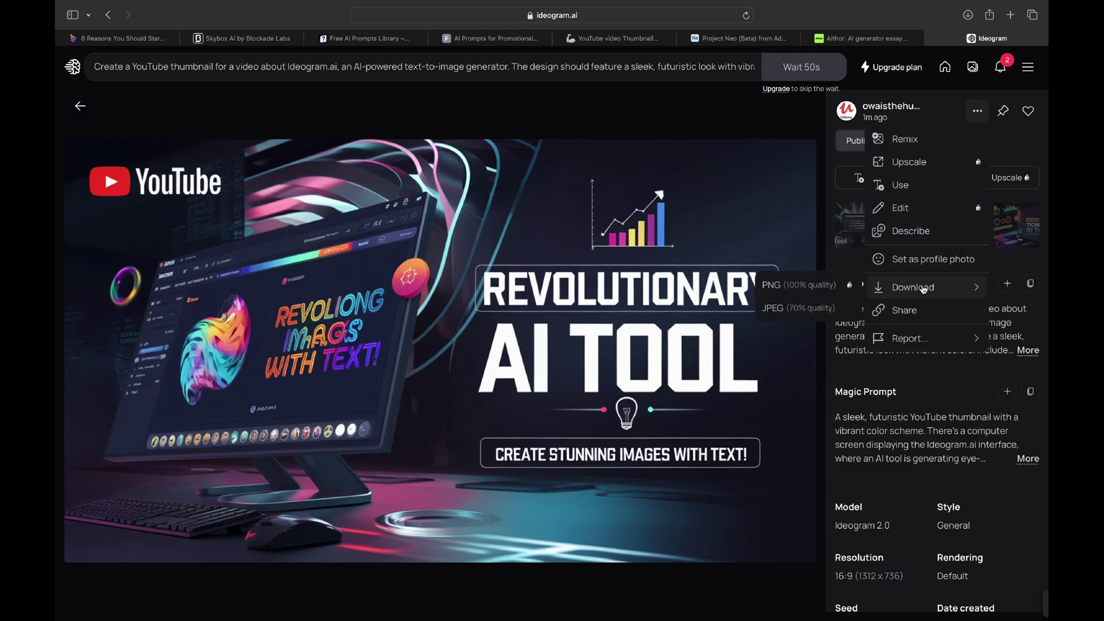
pyautogui.click(782, 310)
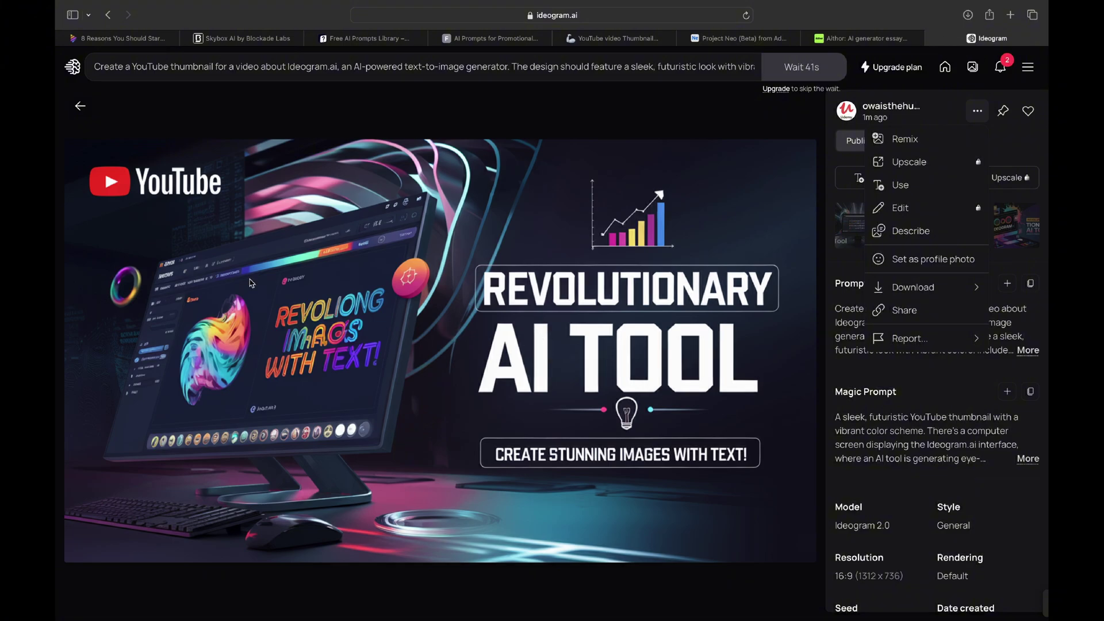
pyautogui.click(81, 106)
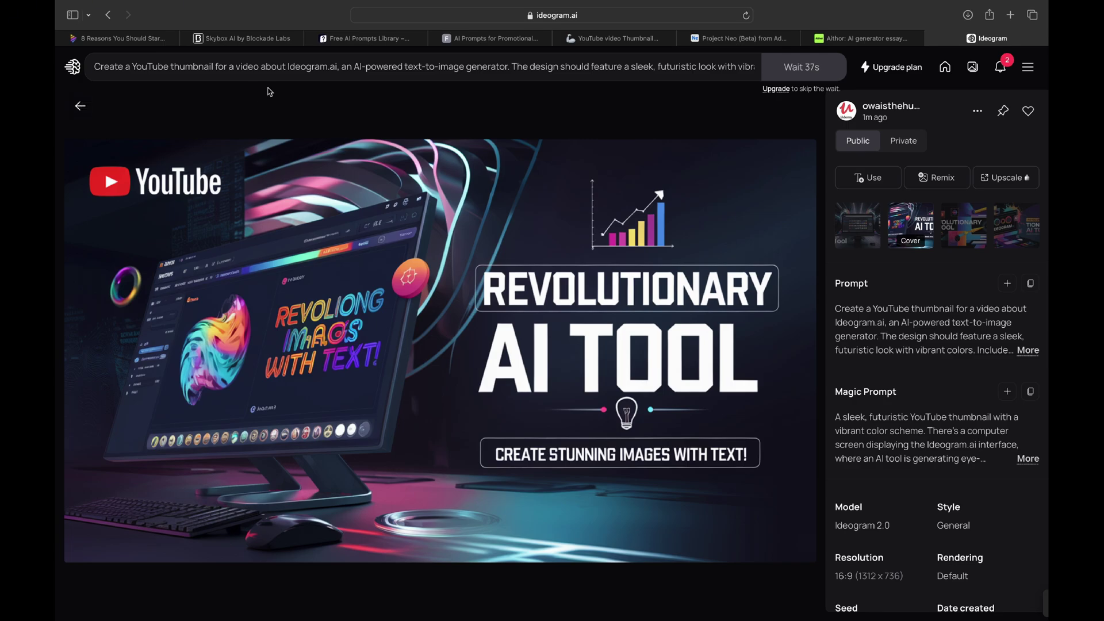
# Step: Set the YouTube thumbnail prompt's style to Realistic and generate a new set of images
pyautogui.click(263, 66)
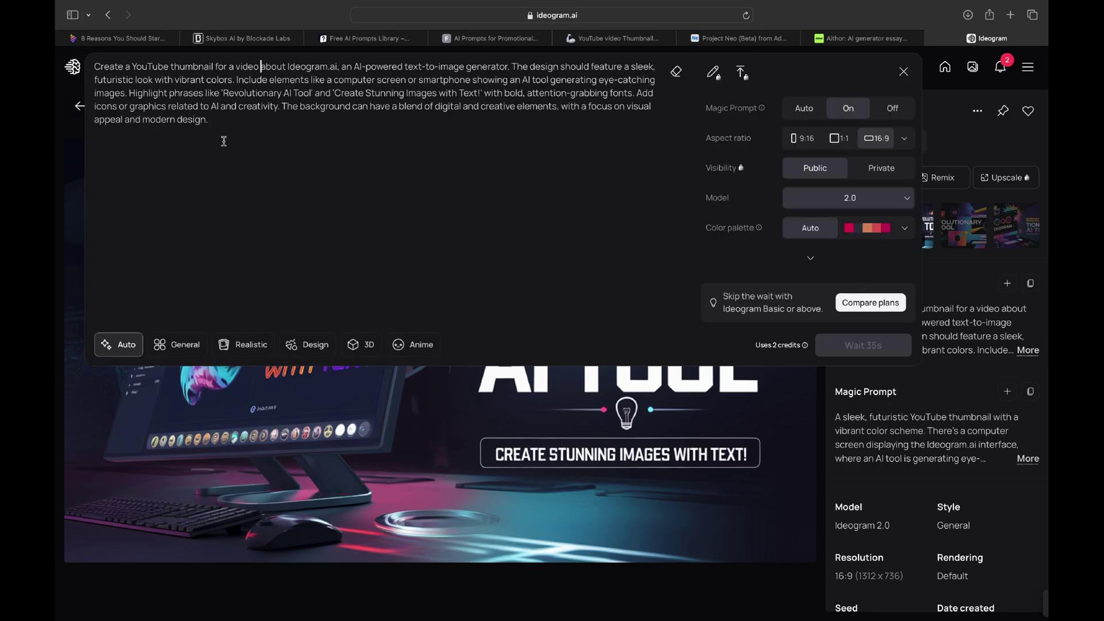
pyautogui.press('super+a')
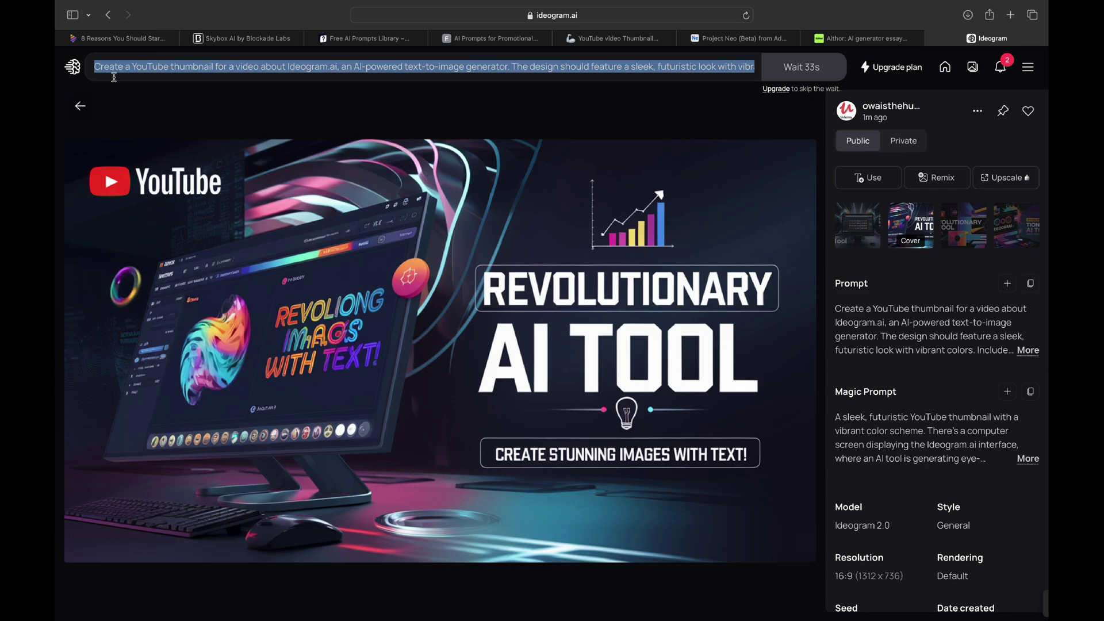
pyautogui.click(184, 68)
pyautogui.moveTo(211, 121); pyautogui.dragTo(162, 121)
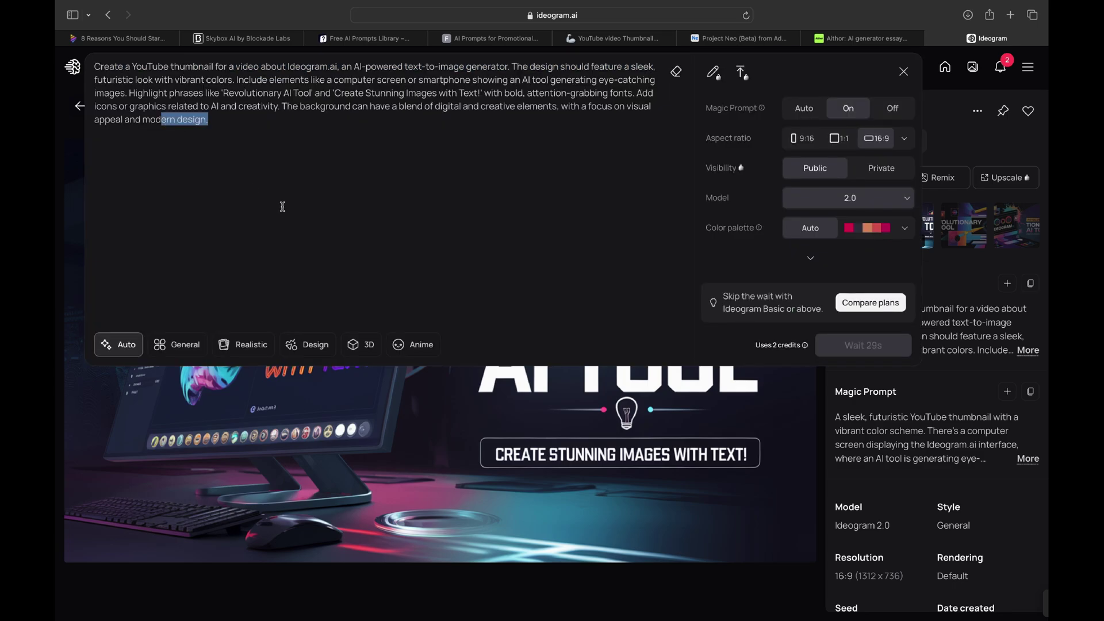
pyautogui.click(250, 347)
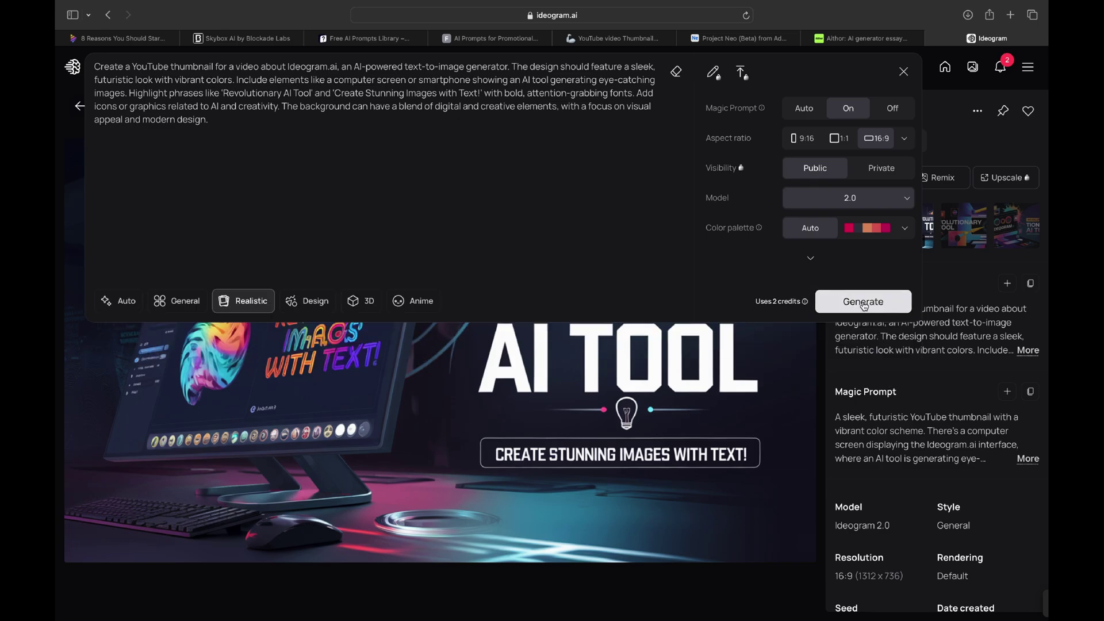
pyautogui.click(864, 307)
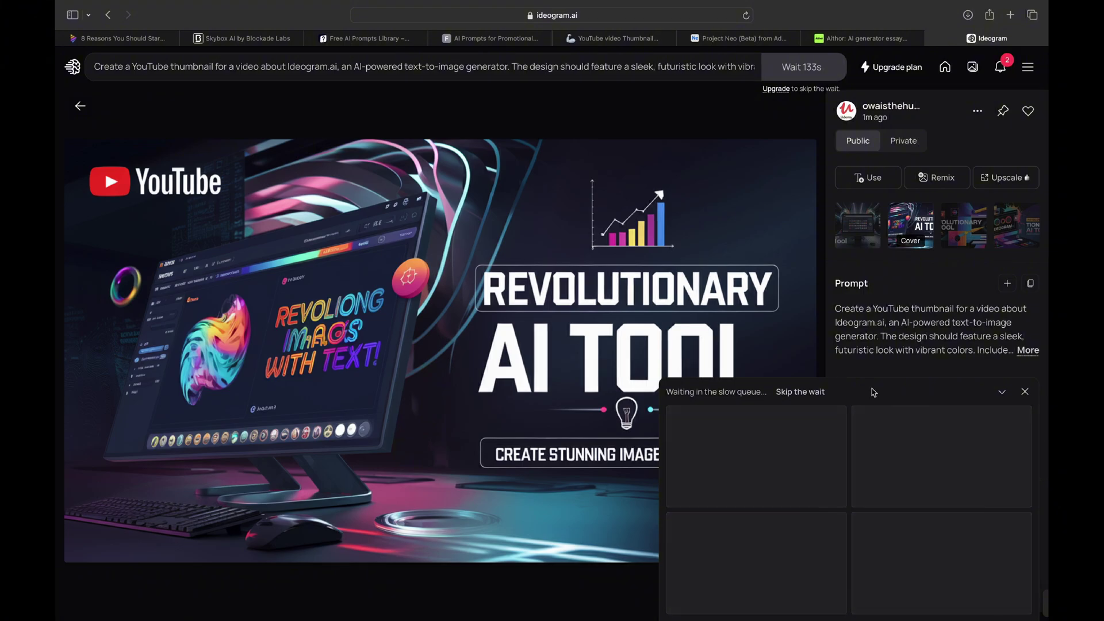
# Step: Return to the personal image collection and check the page's full web address
pyautogui.scroll(-3, 897, 355)
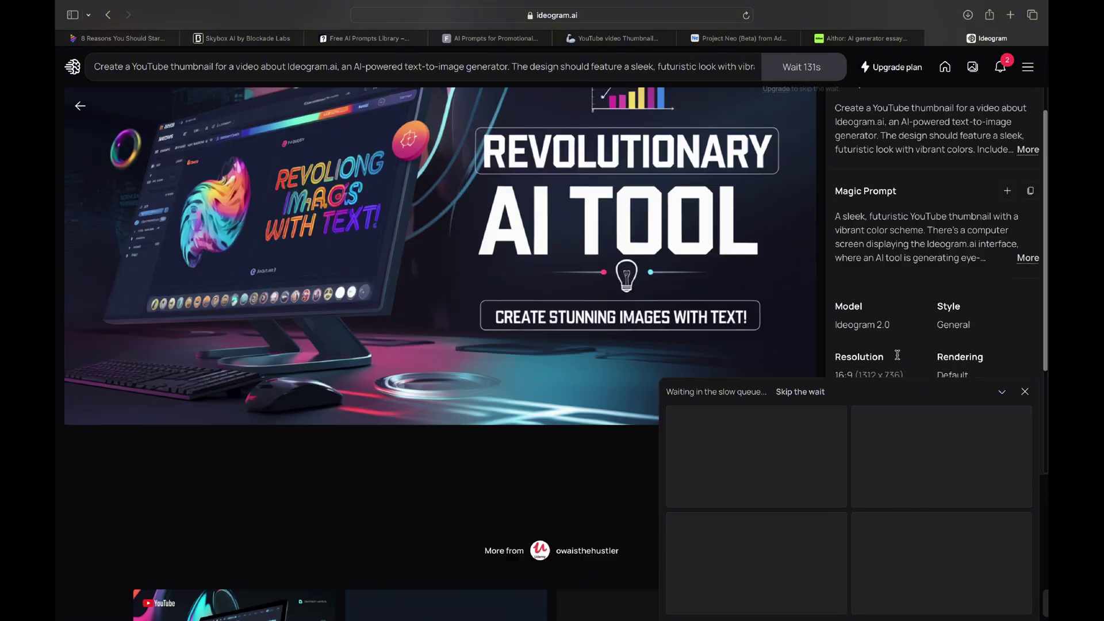
pyautogui.scroll(4, 898, 355)
pyautogui.scroll(-2, 898, 355)
pyautogui.scroll(1, 898, 355)
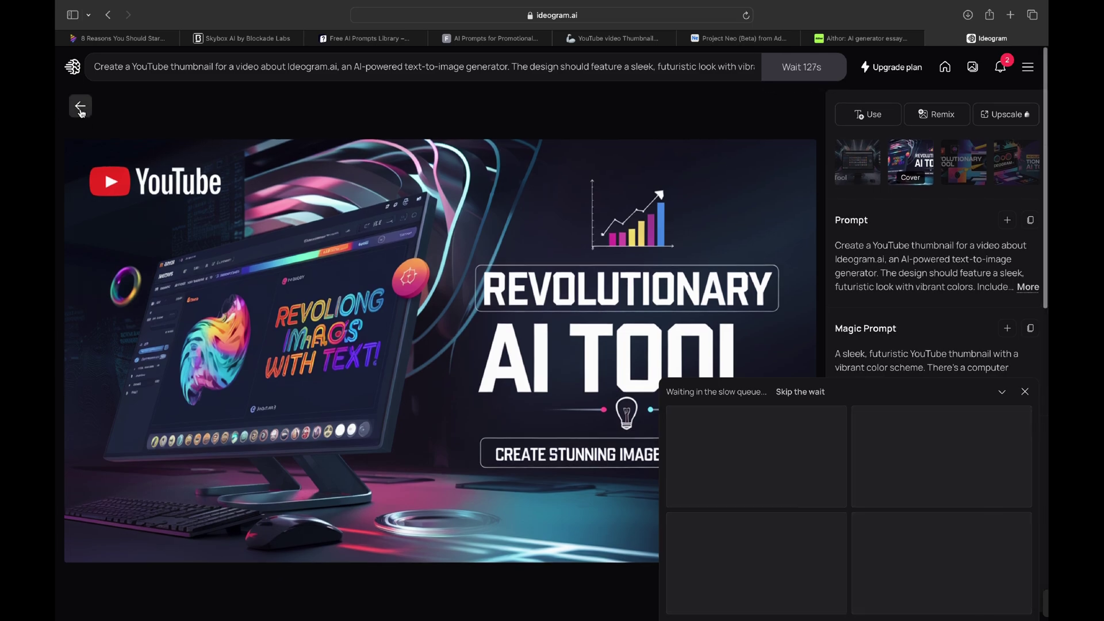
pyautogui.click(596, 17)
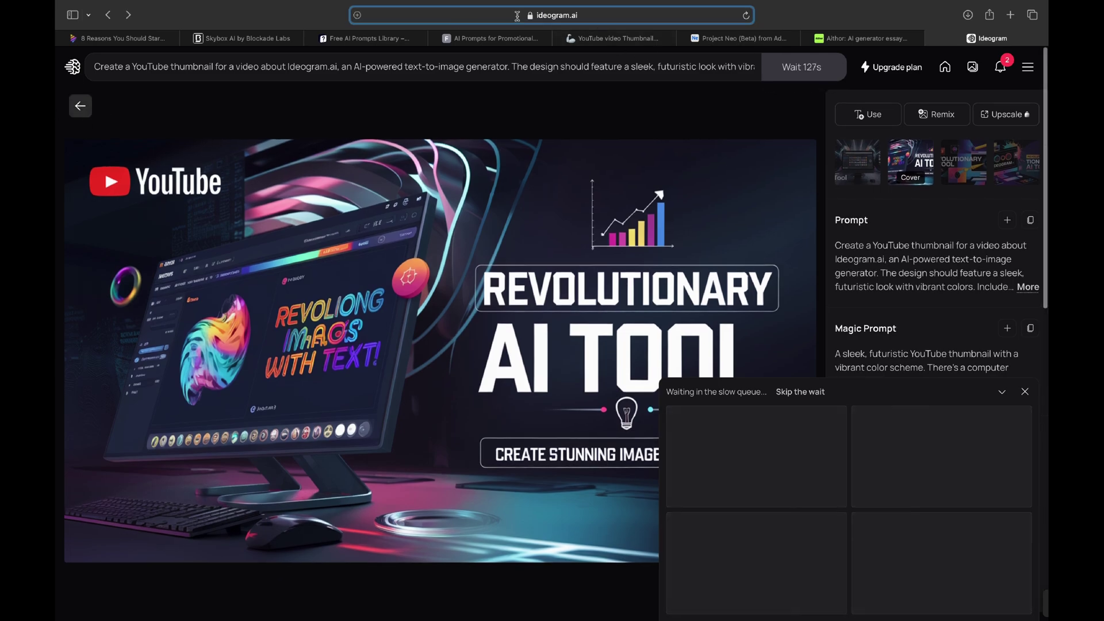
pyautogui.scroll(-1, 358, 272)
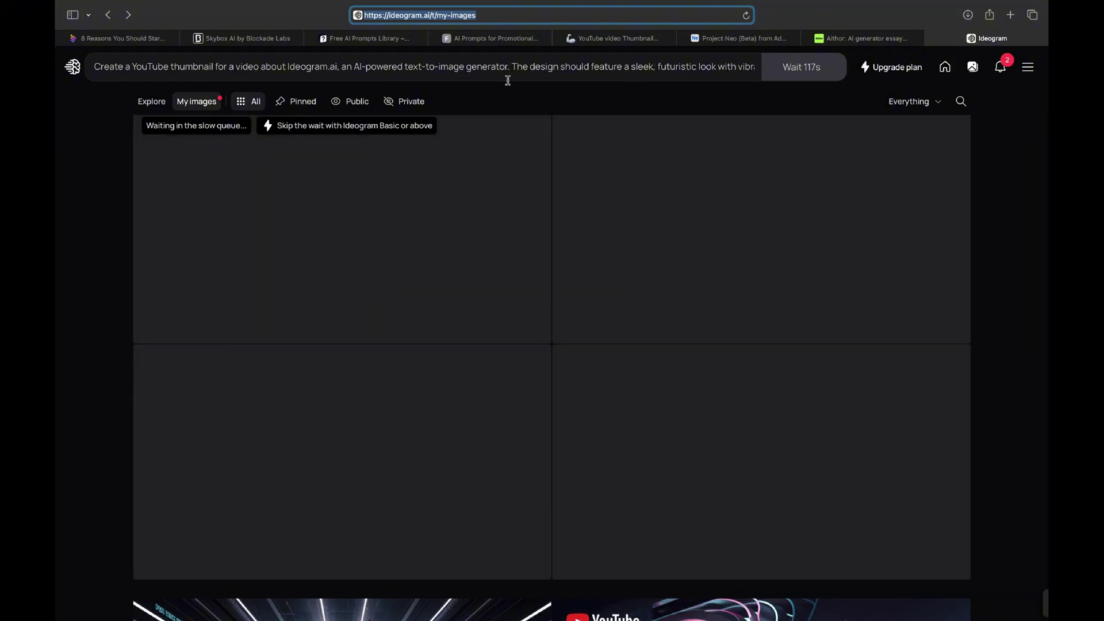
pyautogui.click(493, 66)
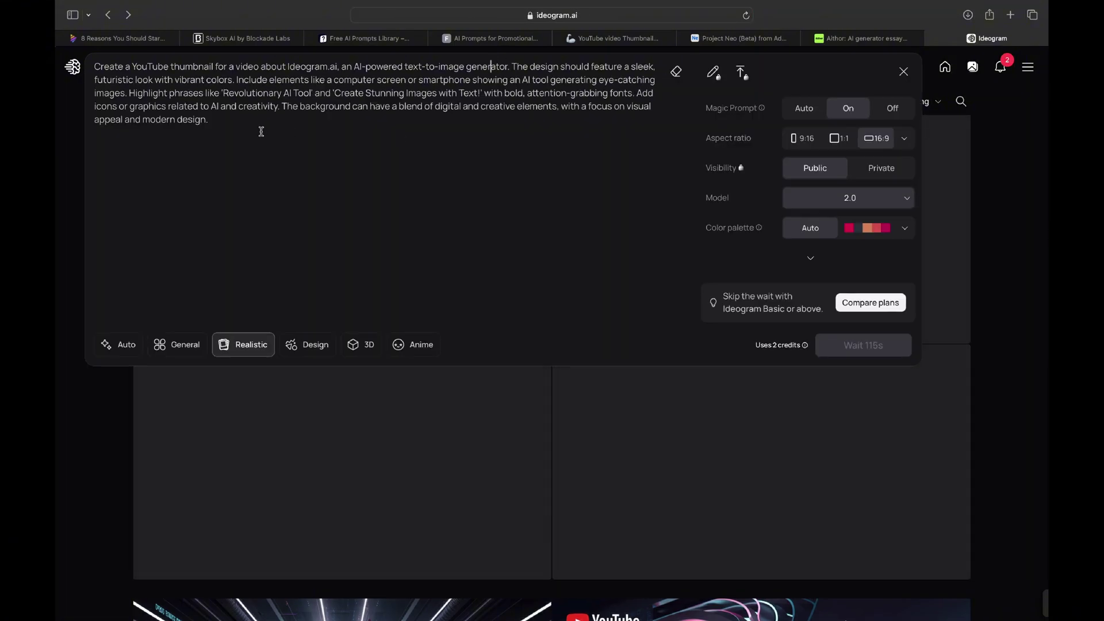
pyautogui.click(57, 85)
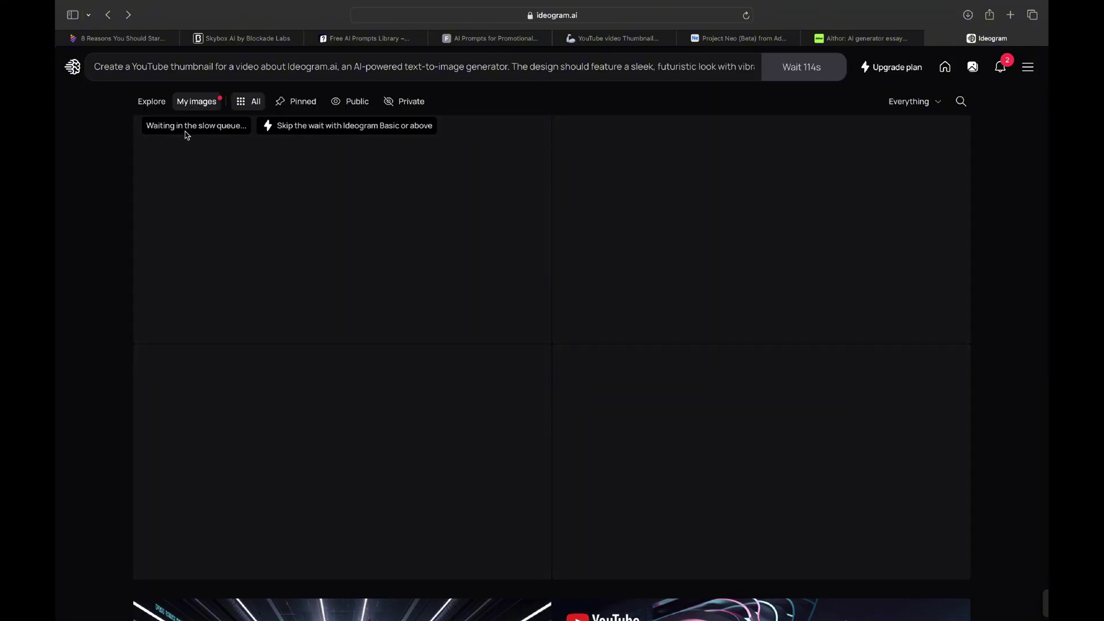
pyautogui.click(354, 67)
pyautogui.click(505, 313)
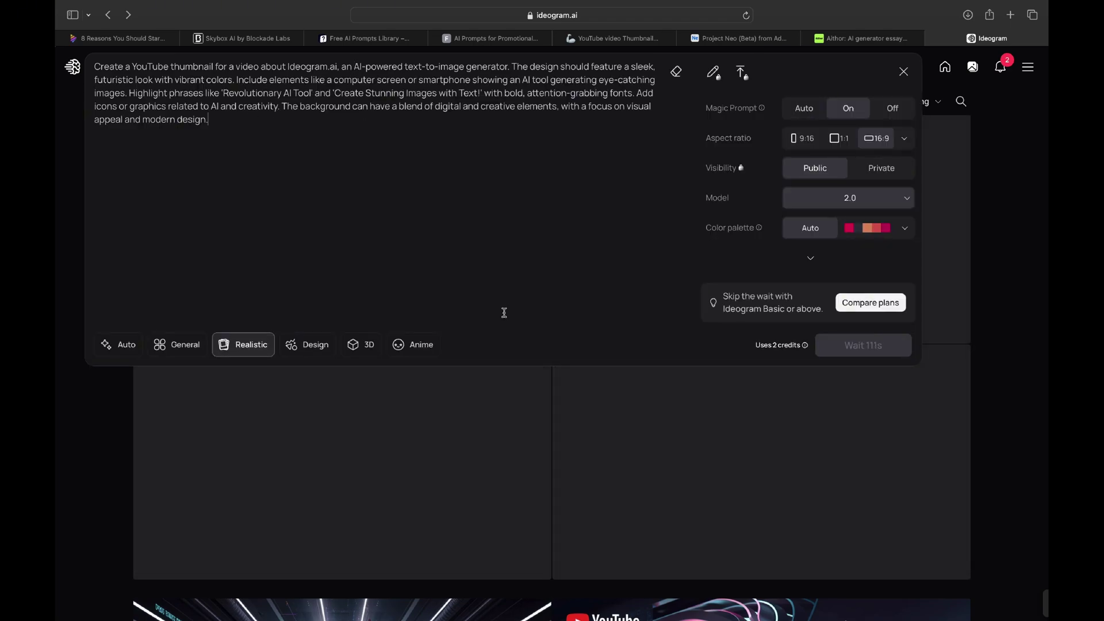
pyautogui.click(977, 292)
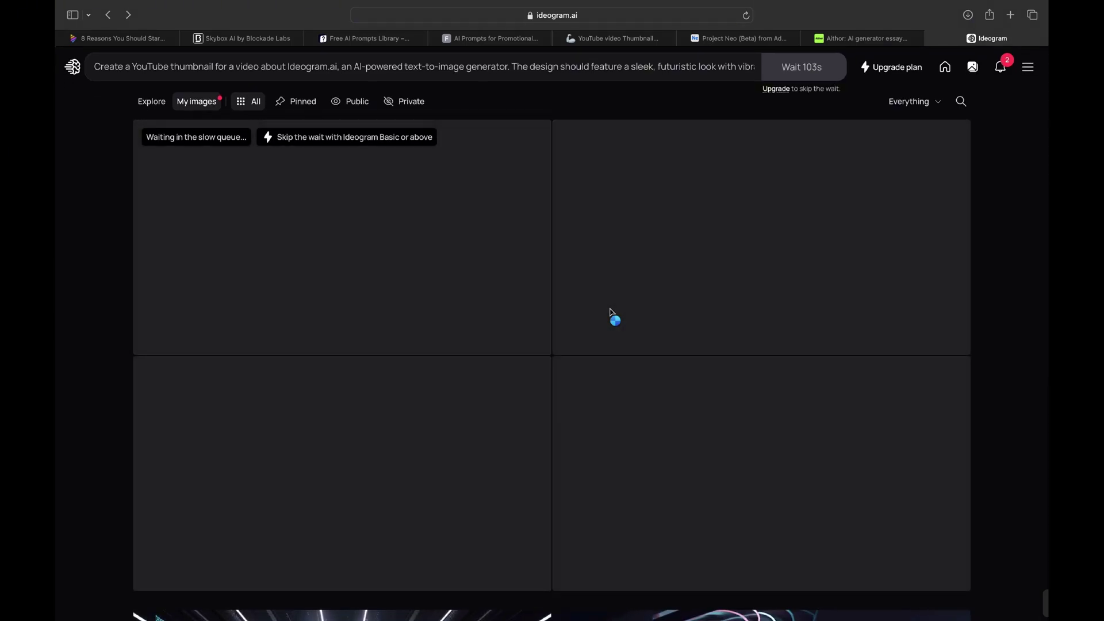
# Step: Browse the personal image collection during generation and look over the new Realistic thumbnails
pyautogui.scroll(-8, 614, 334)
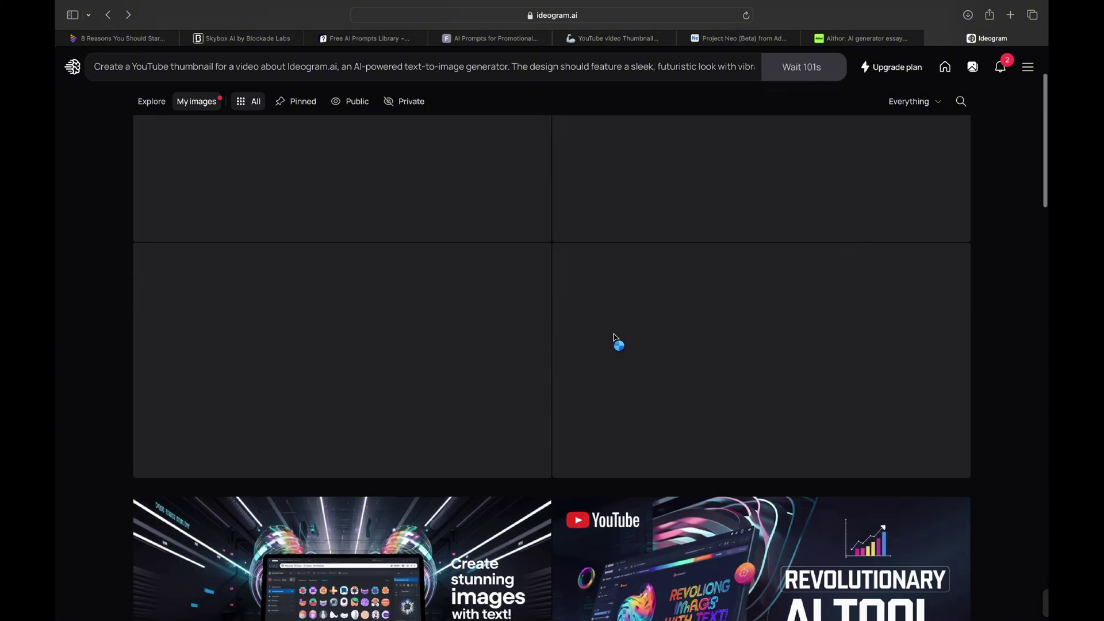
pyautogui.scroll(-6, 614, 337)
pyautogui.scroll(6, 614, 336)
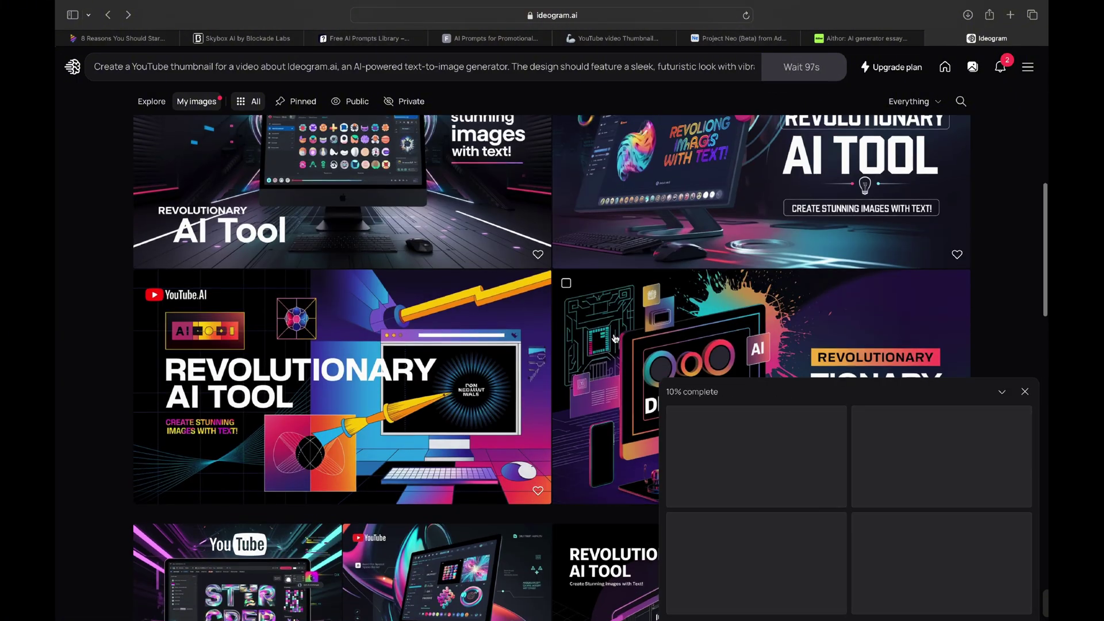
pyautogui.scroll(3, 615, 338)
pyautogui.scroll(-4, 615, 339)
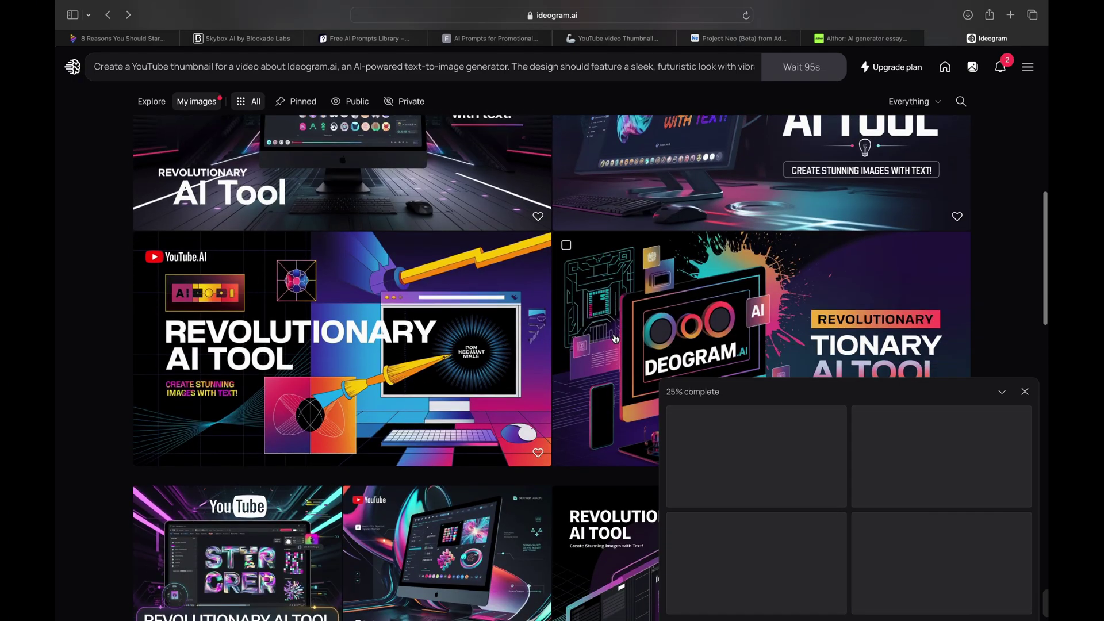
pyautogui.click(384, 328)
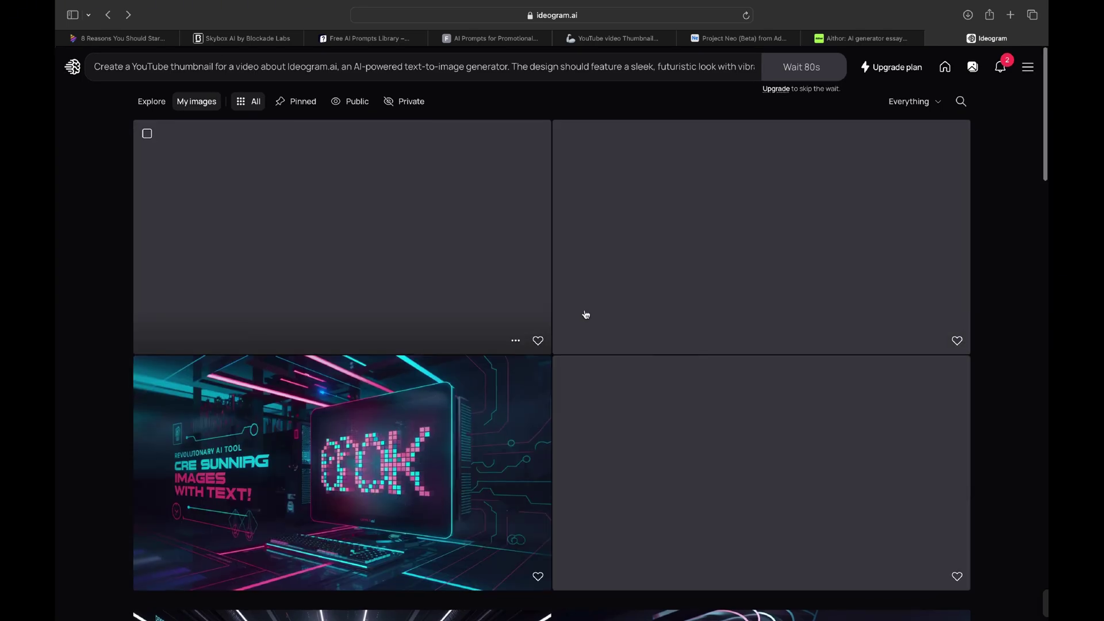
pyautogui.scroll(-2, 586, 315)
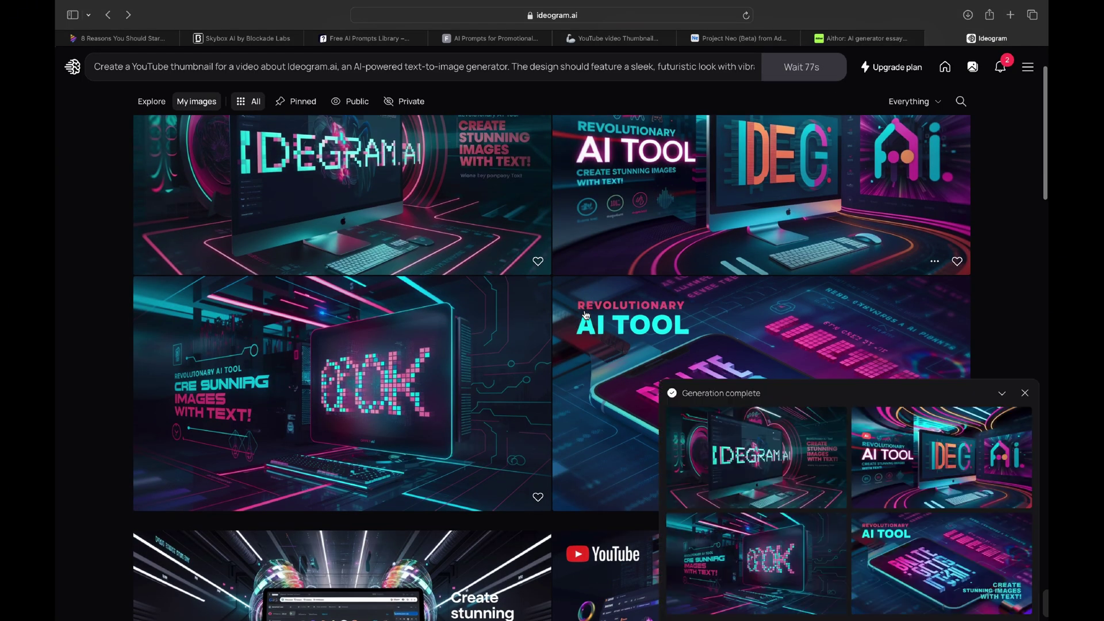
pyautogui.scroll(-3, 586, 315)
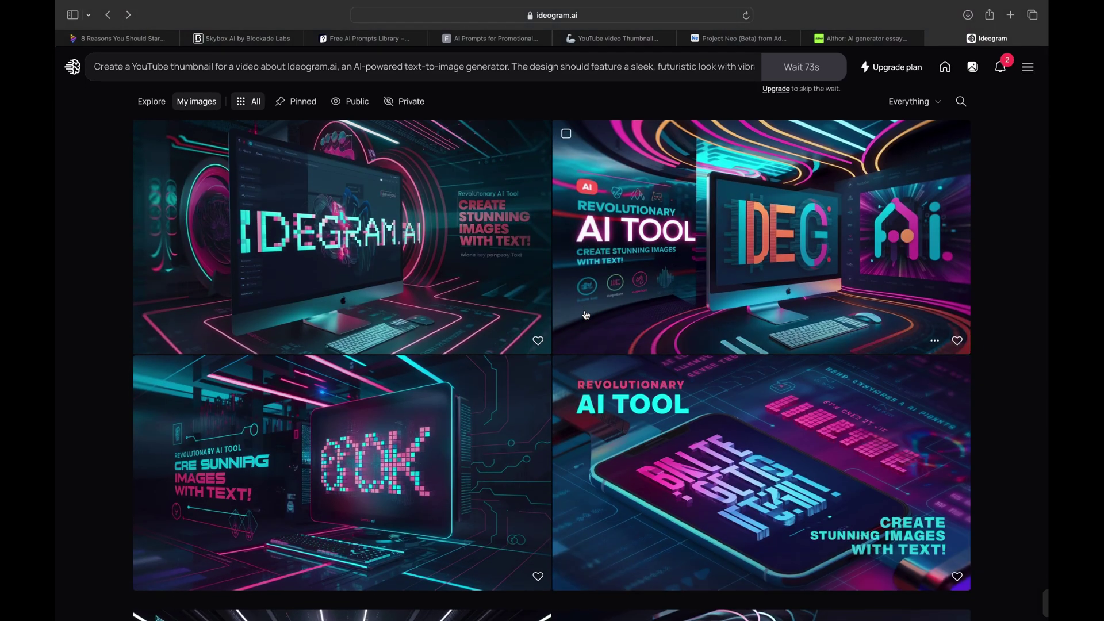
# Step: View the first two Realistic thumbnails in detail, going back to the image collection after each one
pyautogui.click(420, 245)
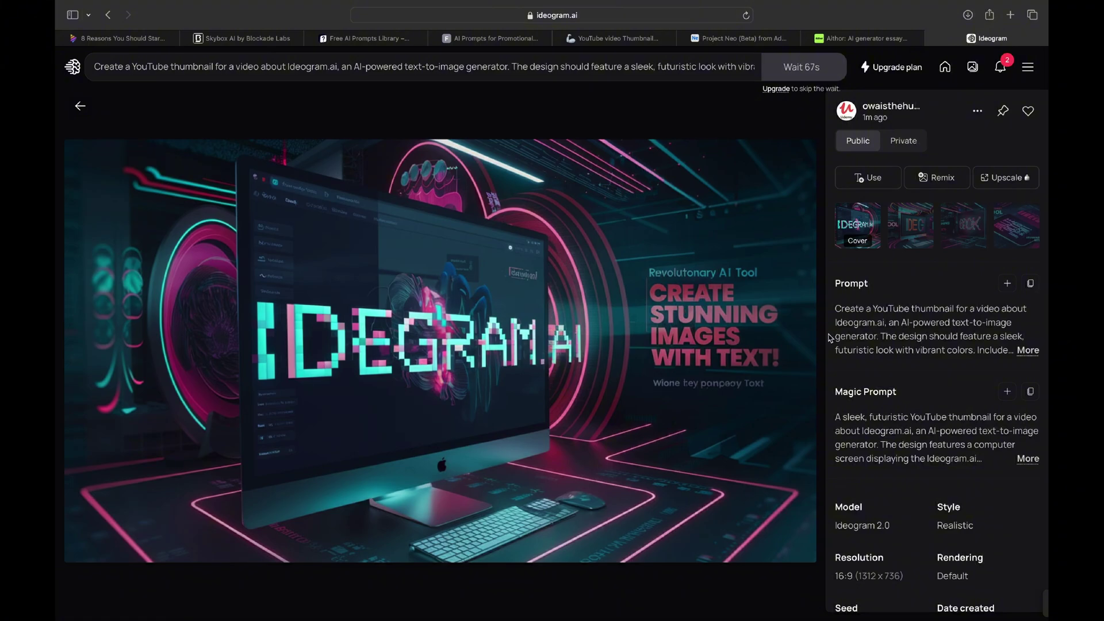
pyautogui.click(82, 106)
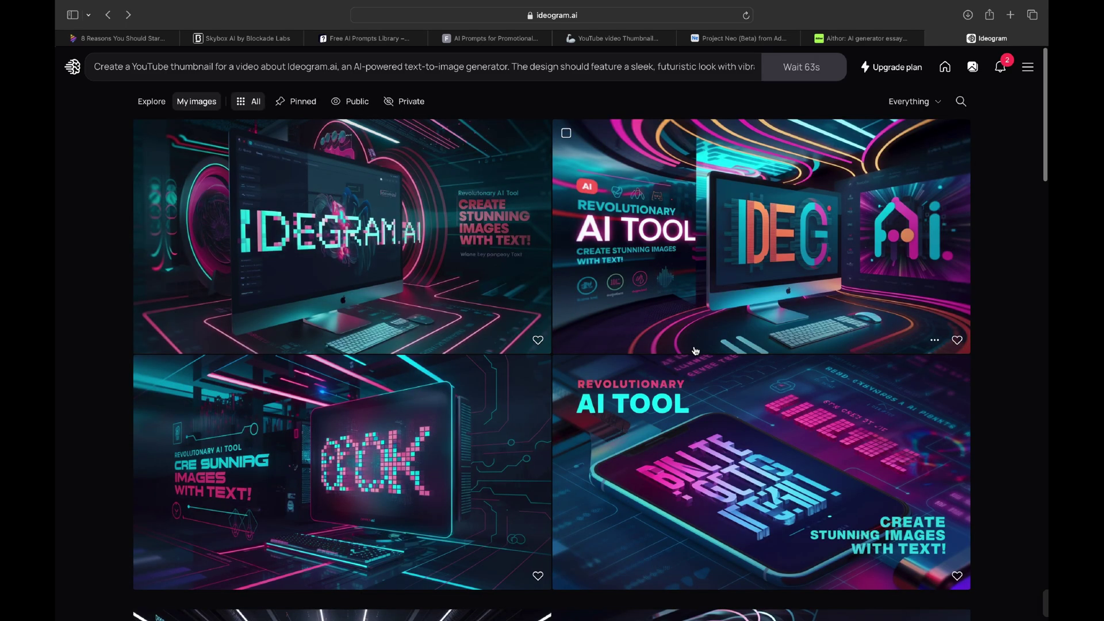
pyautogui.click(728, 294)
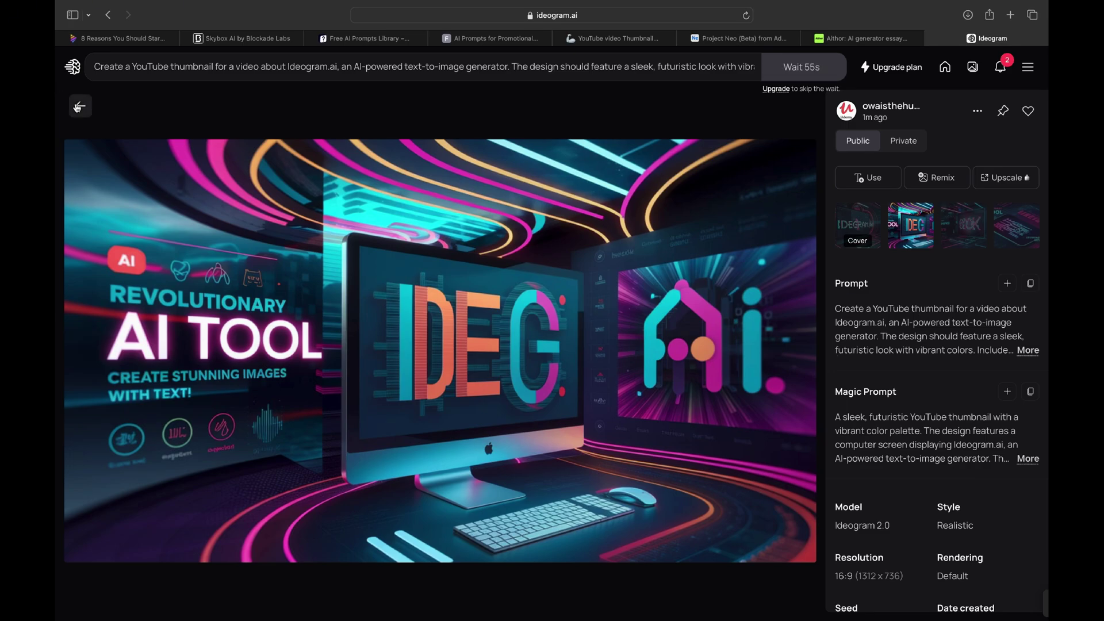
pyautogui.click(80, 106)
# Step: Compare the new Realistic thumbnails with the earlier generated sets in the image collection
pyautogui.scroll(-5, 614, 379)
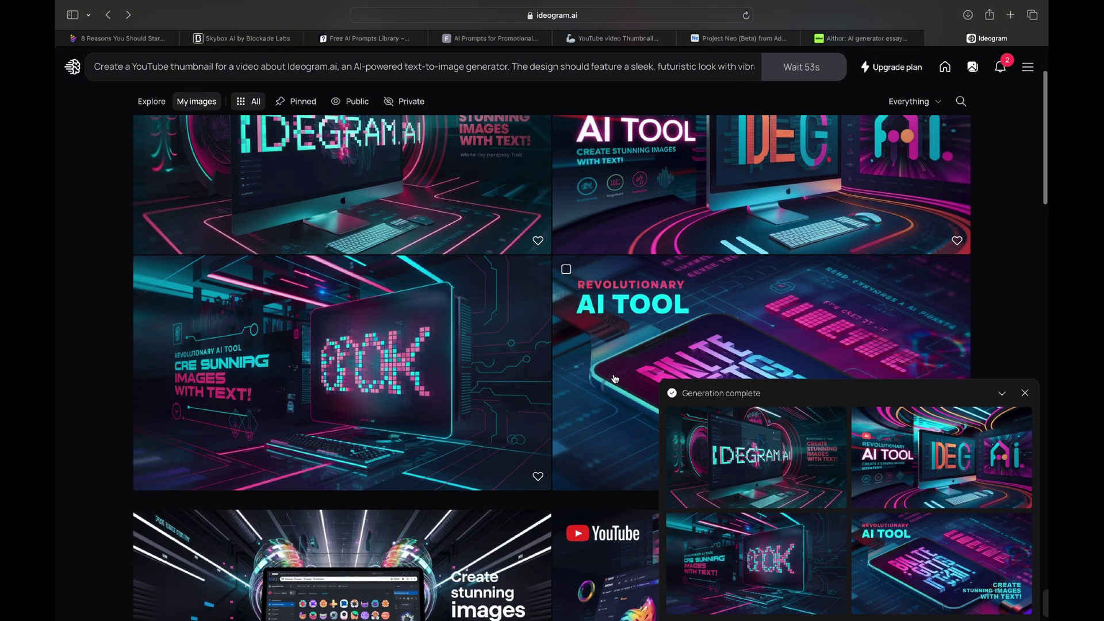
pyautogui.scroll(-2, 613, 381)
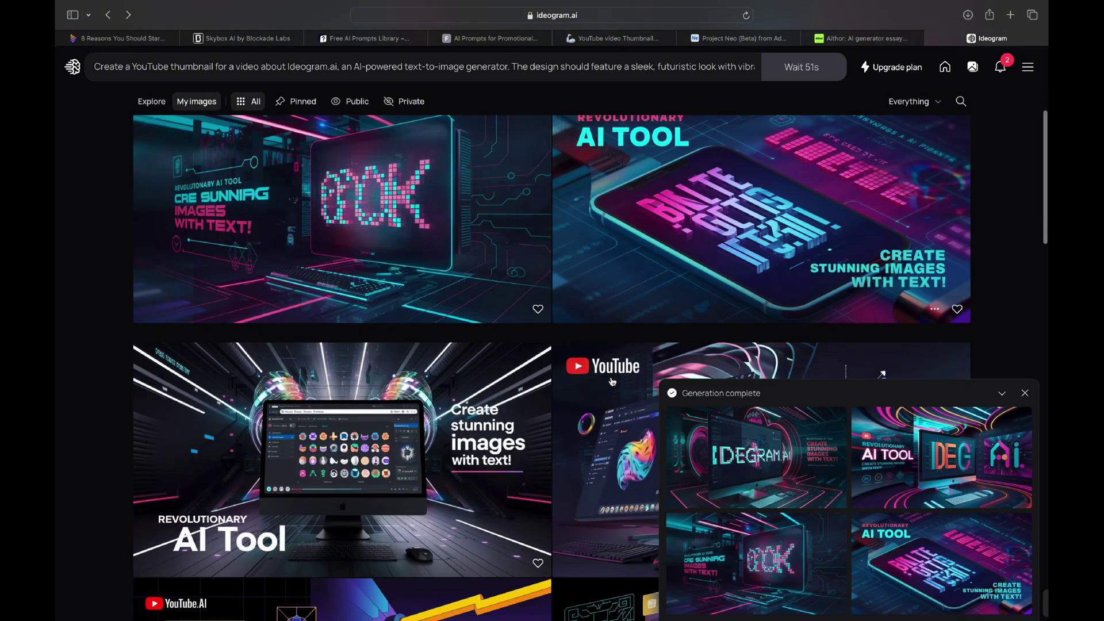
pyautogui.scroll(-2, 613, 381)
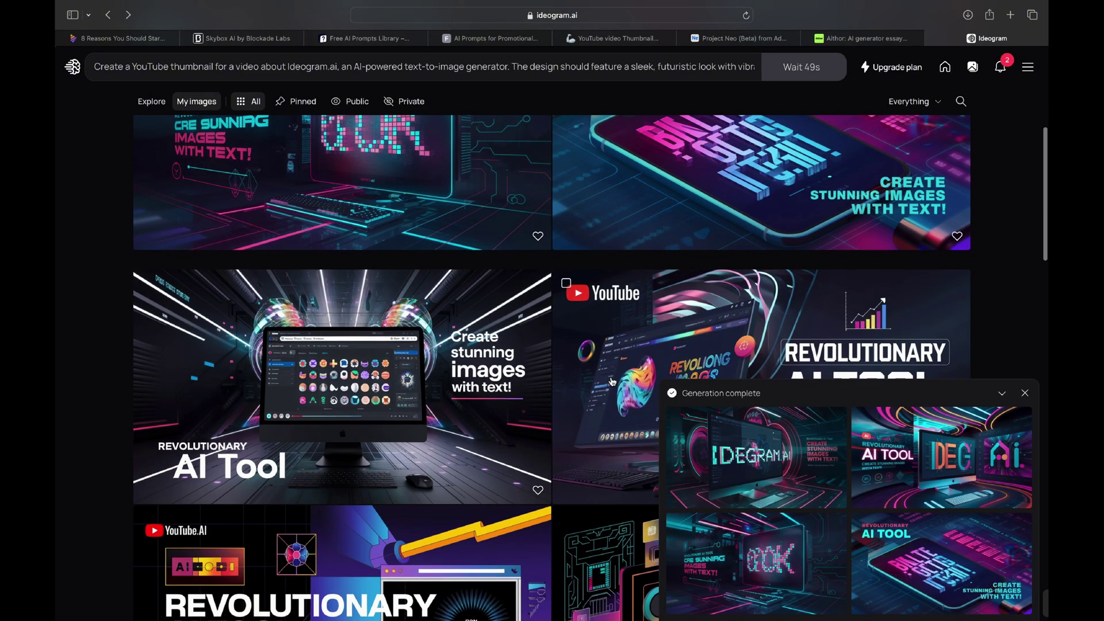
pyautogui.scroll(-3, 612, 381)
pyautogui.scroll(10, 612, 381)
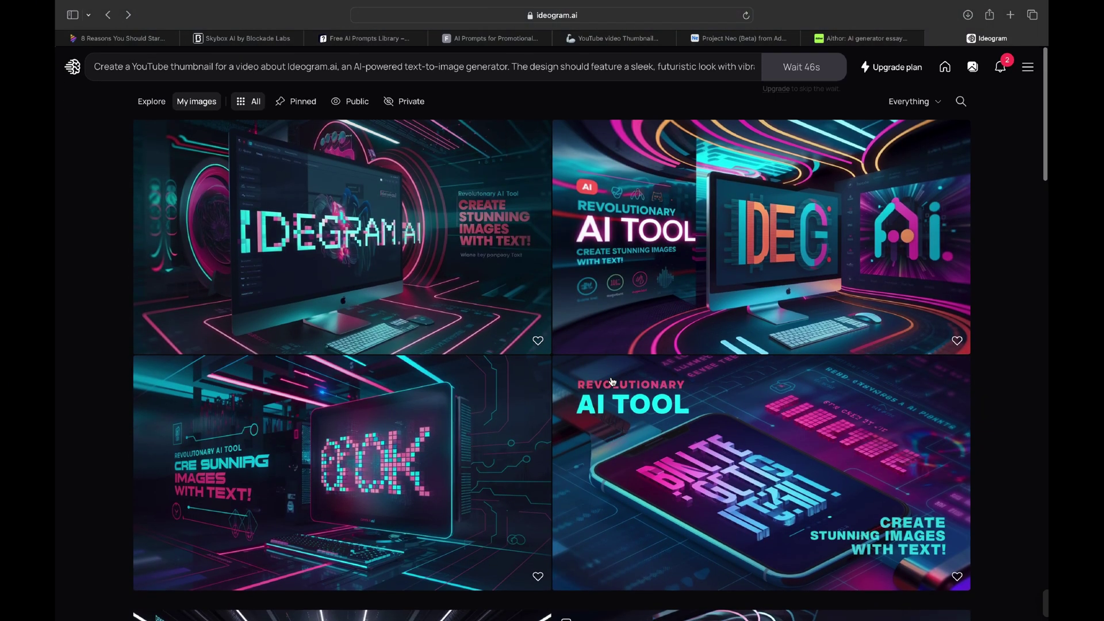
pyautogui.moveTo(613, 381)
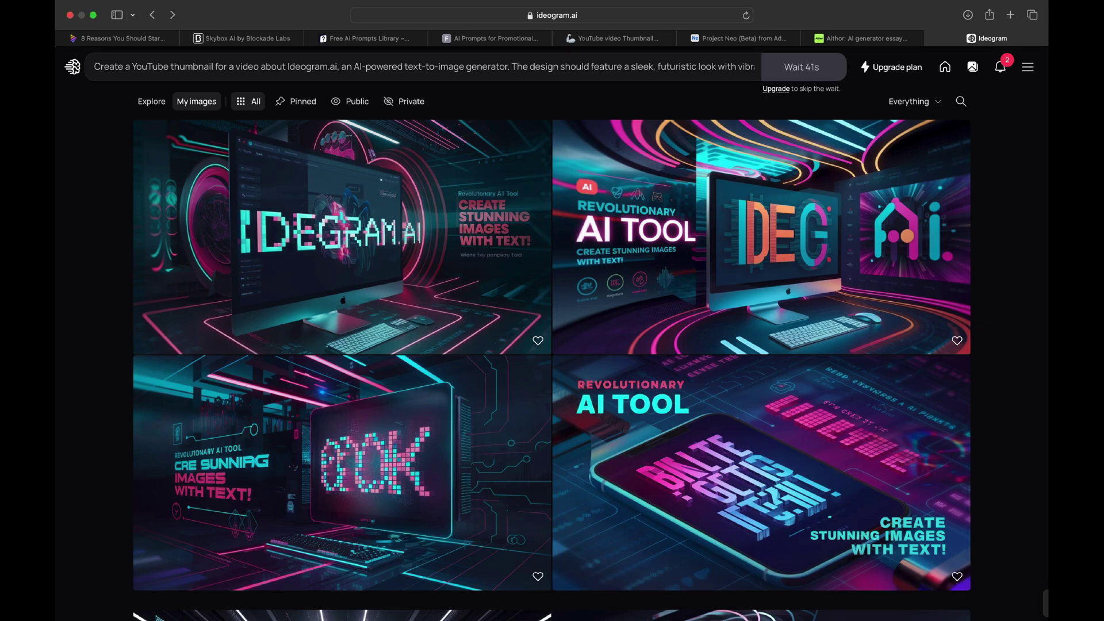
pyautogui.click(888, 383)
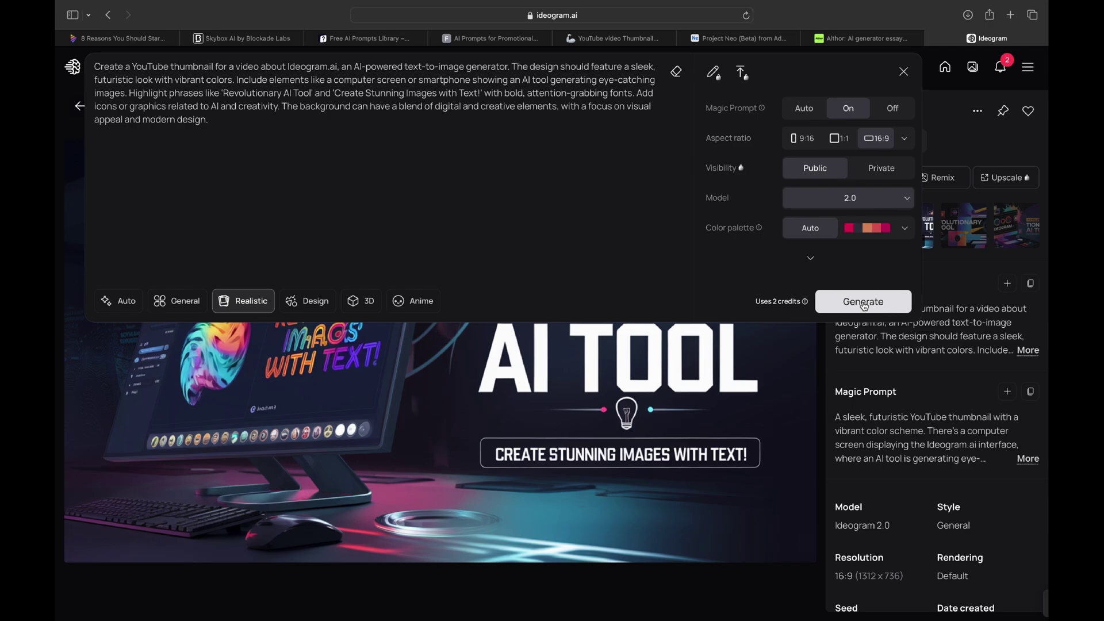
# Step: Generate 16:9 thumbnails from the Ideogram.ai prompt in the Realistic style with model 2.0, and look over the open image's details
pyautogui.click(866, 305)
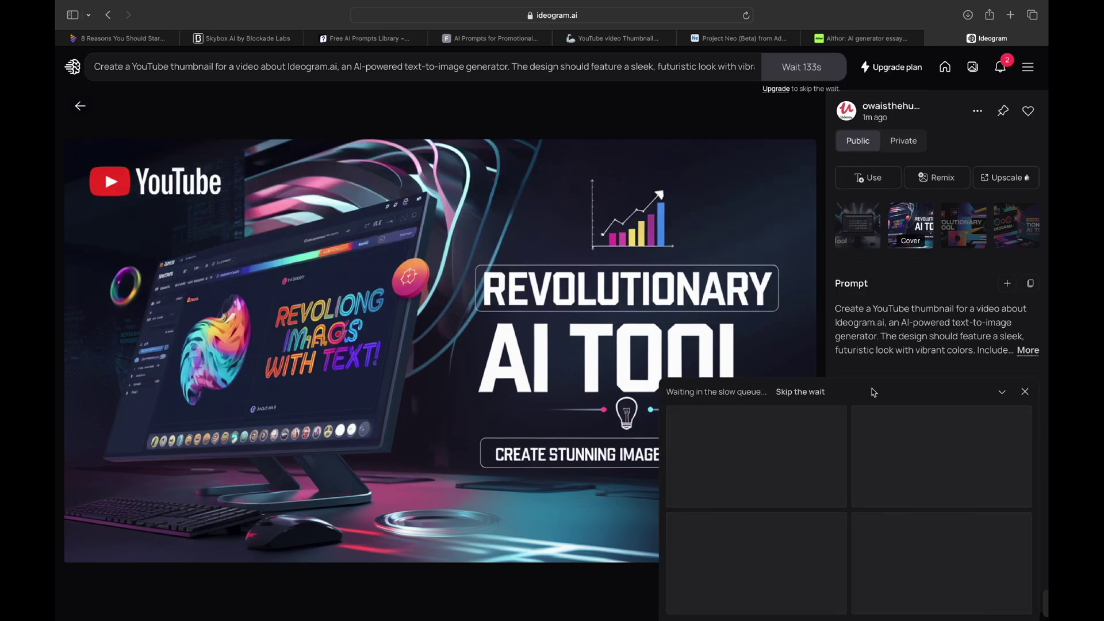
pyautogui.scroll(-5, 899, 361)
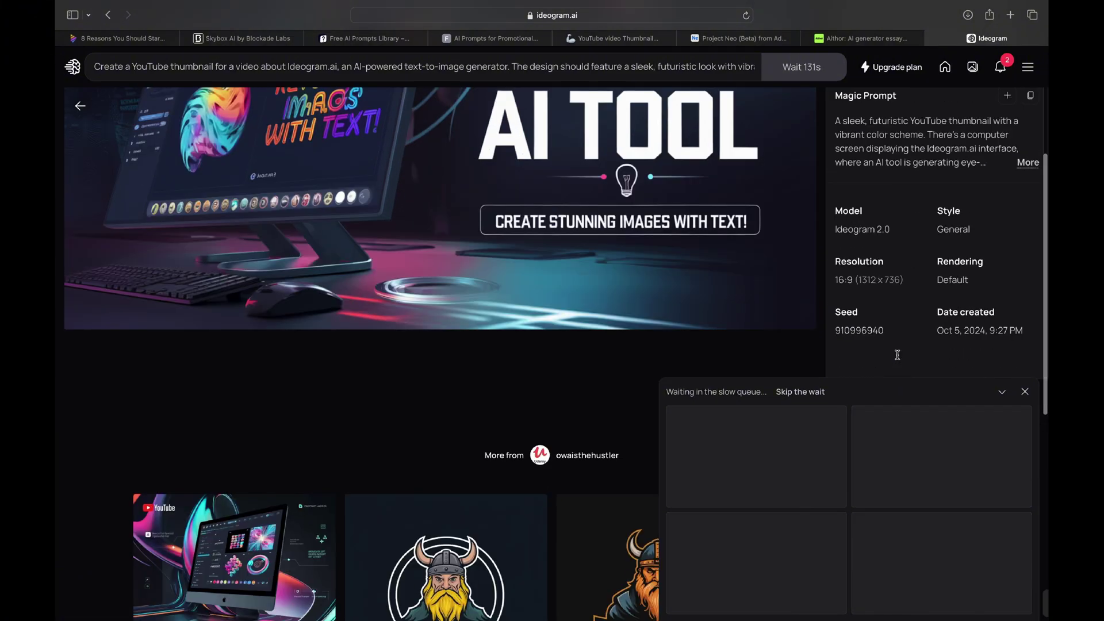
pyautogui.scroll(5, 898, 355)
pyautogui.scroll(3, 897, 355)
pyautogui.scroll(-3, 897, 355)
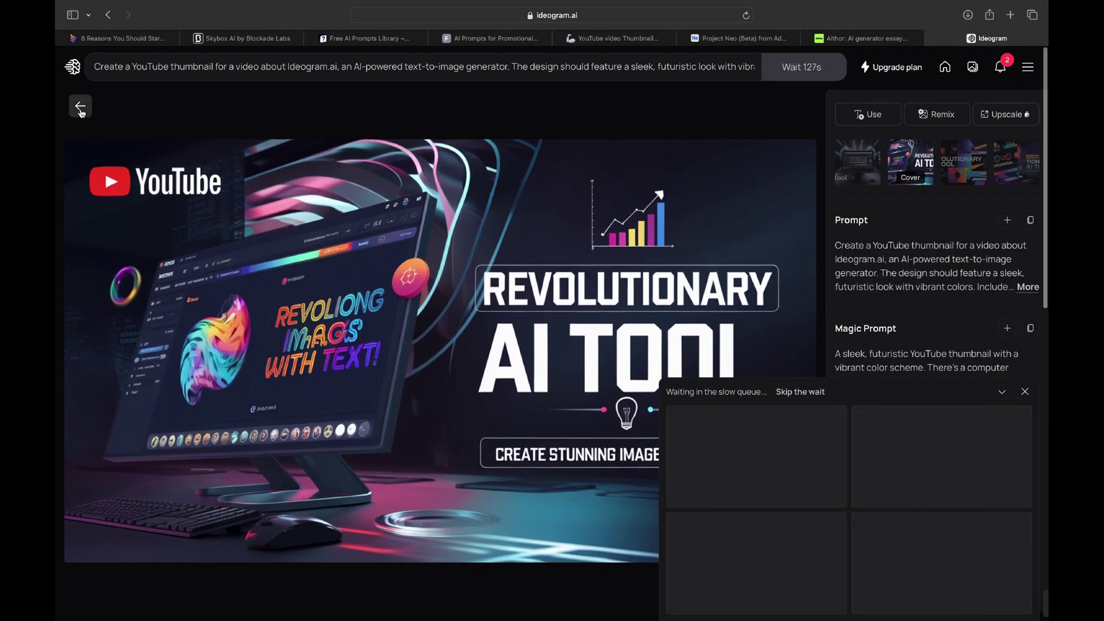
# Step: Return to the personal image collection, check its full web address, and review the prompt text with its generation settings
pyautogui.click(563, 16)
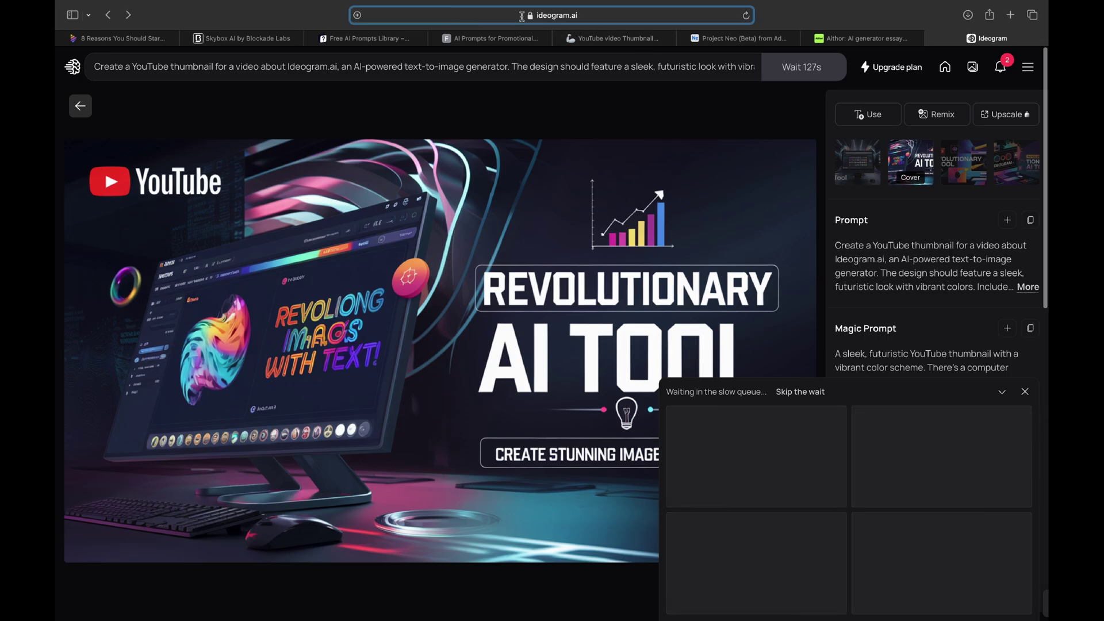
pyautogui.press('Escape')
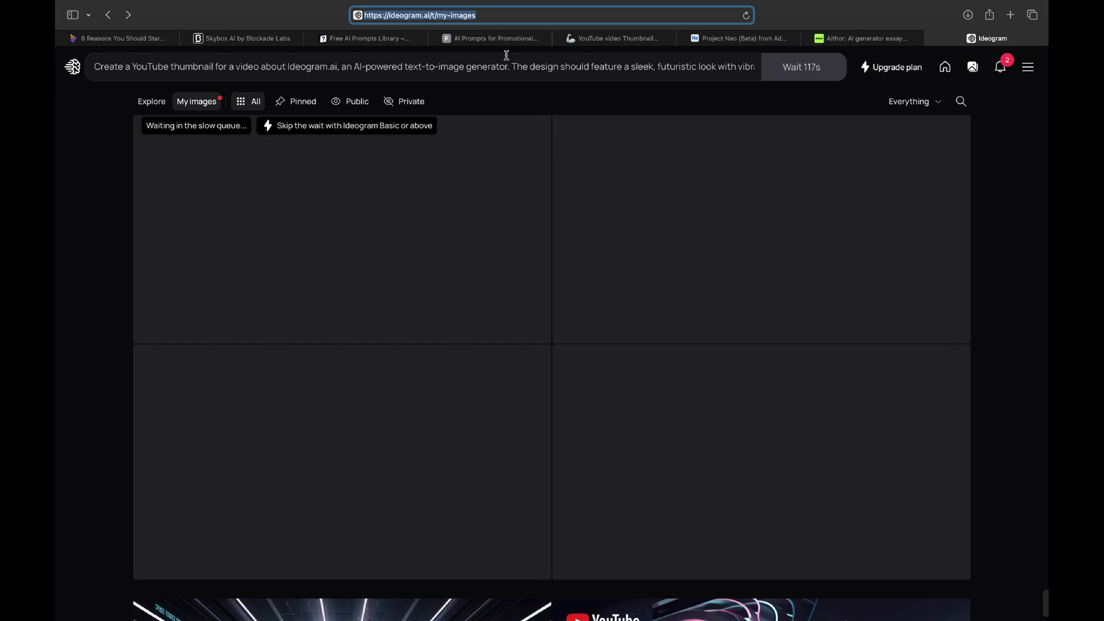
pyautogui.click(493, 66)
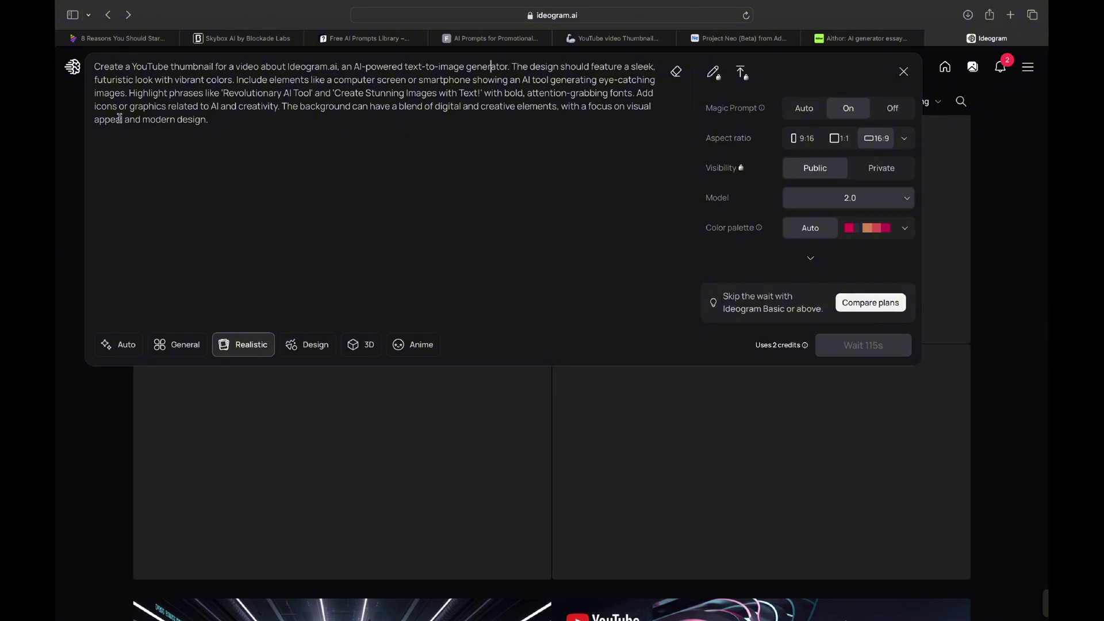
pyautogui.click(57, 88)
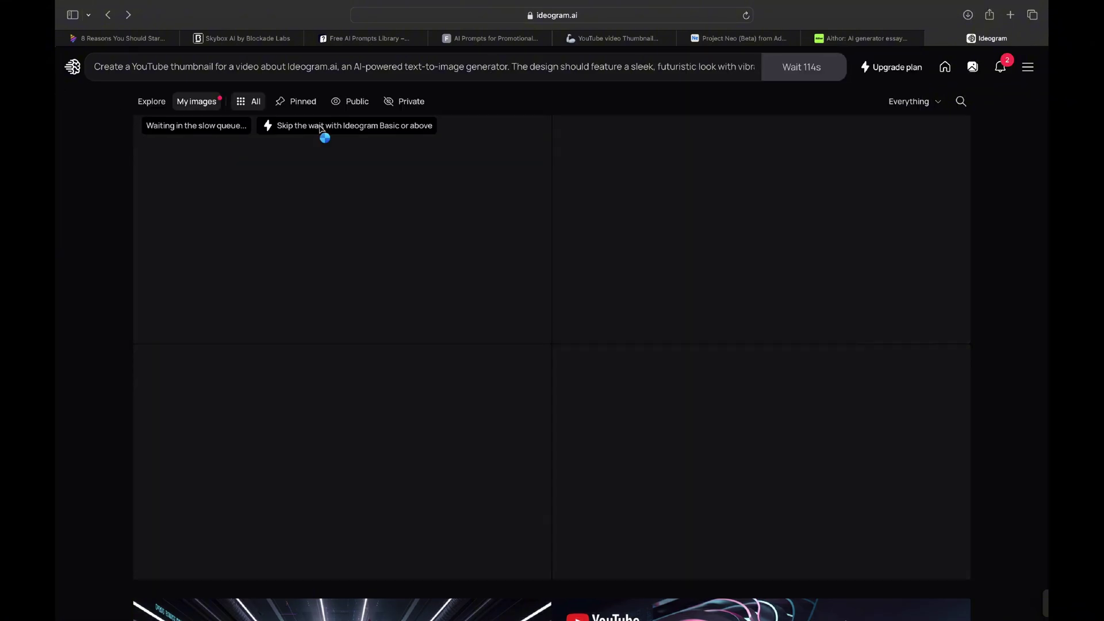
pyautogui.click(354, 66)
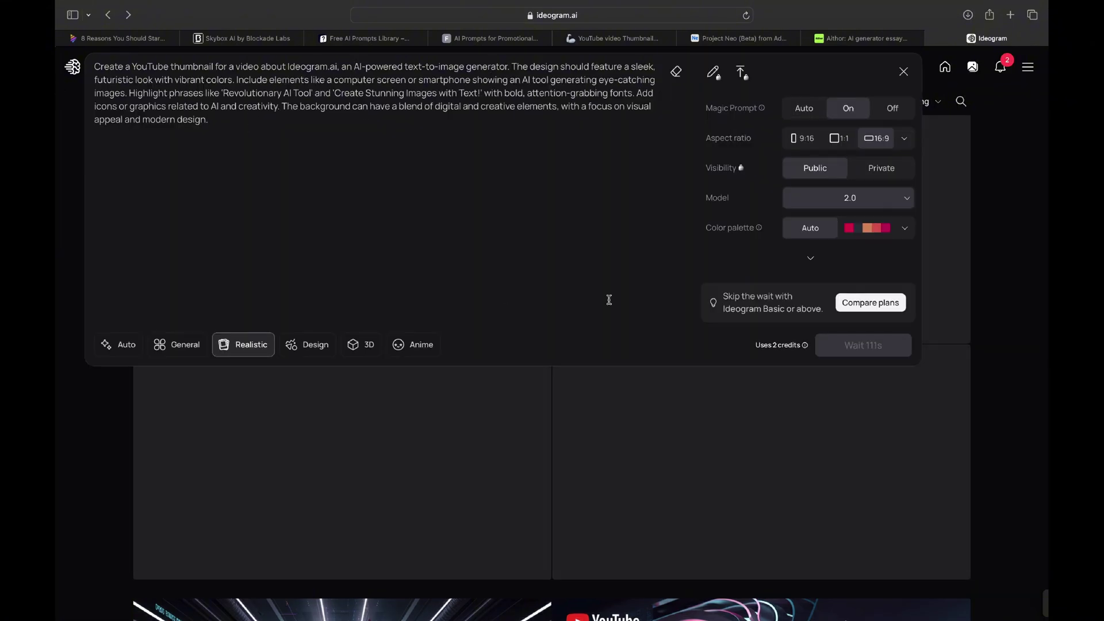
pyautogui.click(931, 300)
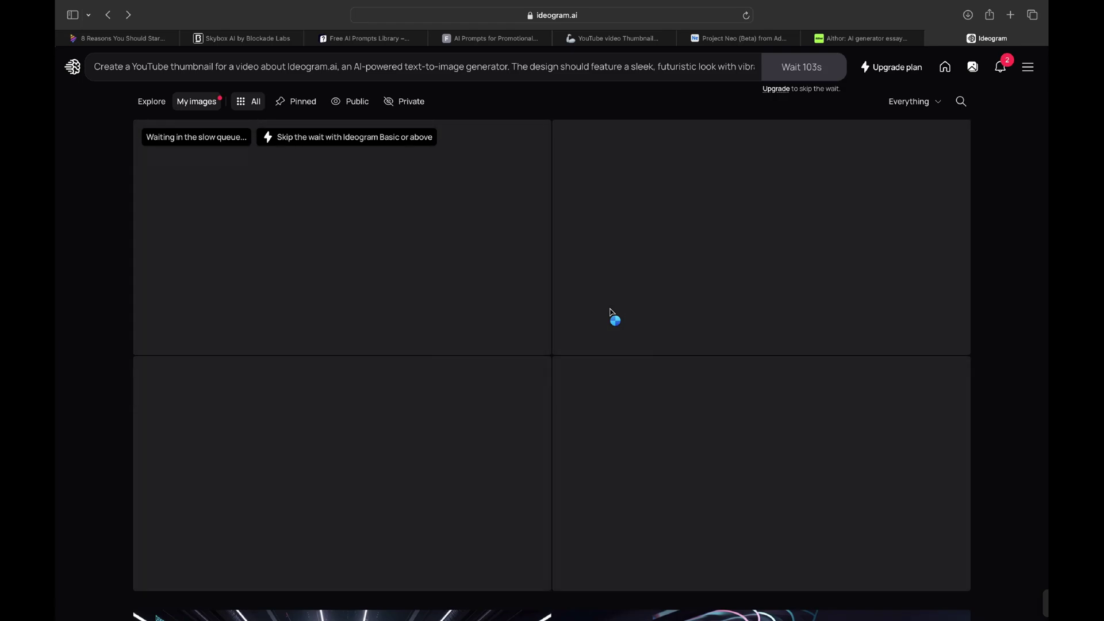
# Step: Look through the earlier thumbnails in the image collection during generation and review the newly generated Realistic set
pyautogui.scroll(-10, 612, 323)
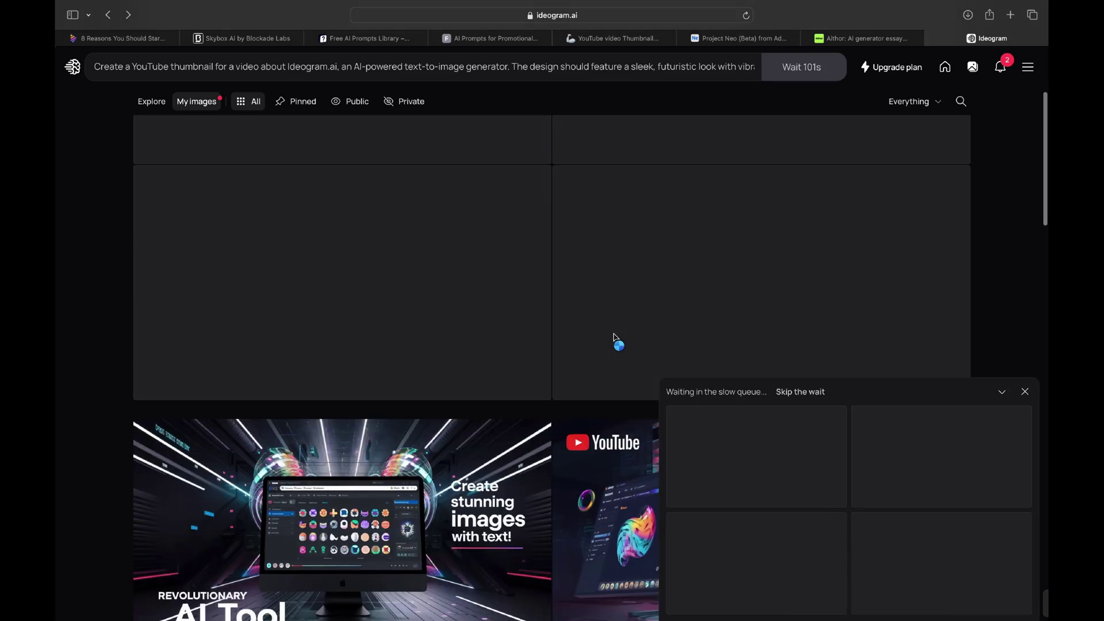
pyautogui.scroll(-5, 614, 337)
pyautogui.scroll(5, 615, 338)
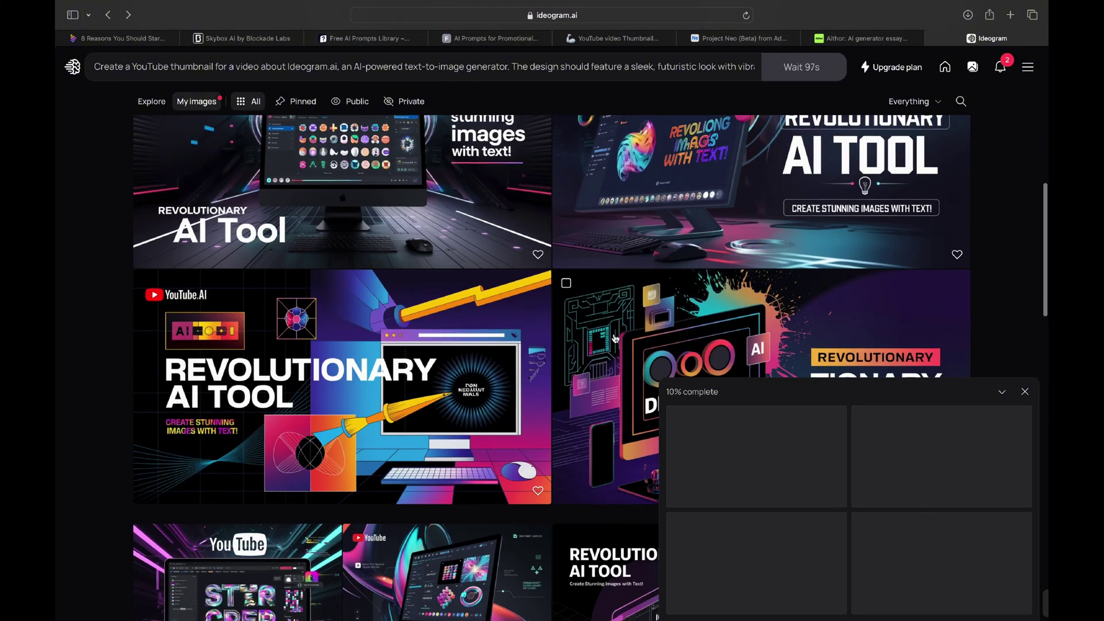
pyautogui.scroll(3, 615, 338)
pyautogui.scroll(-4, 615, 339)
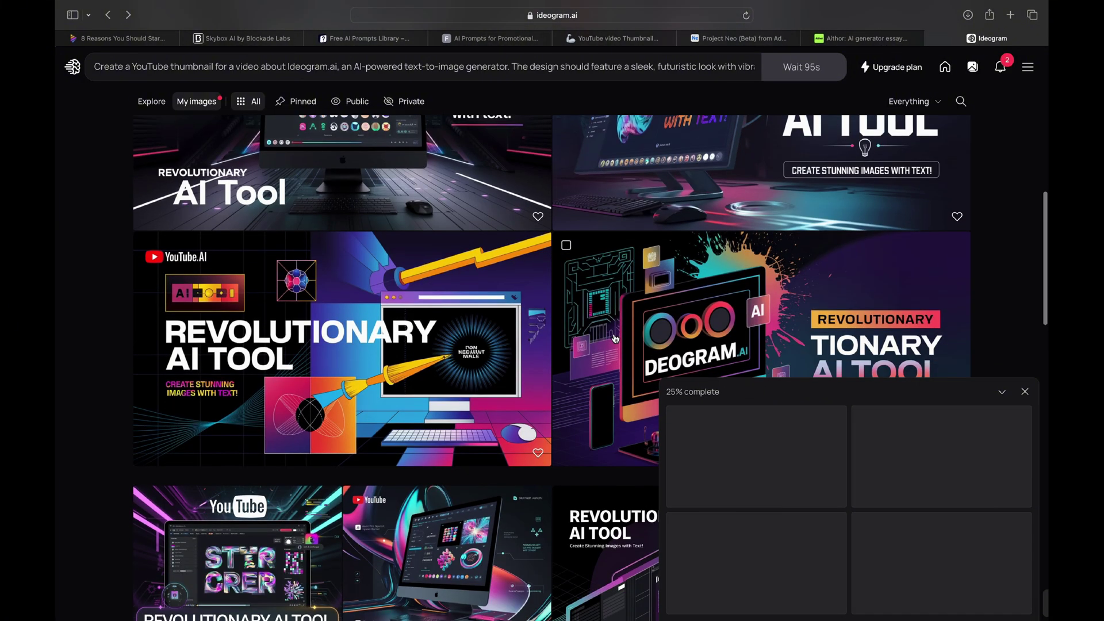
pyautogui.click(391, 332)
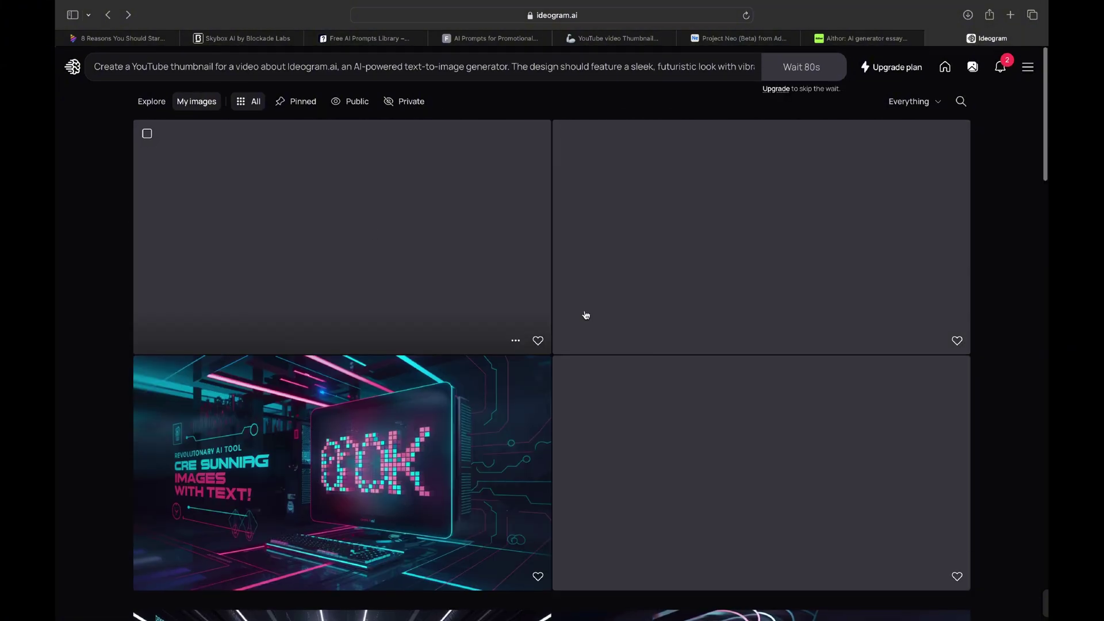
pyautogui.scroll(-3, 586, 315)
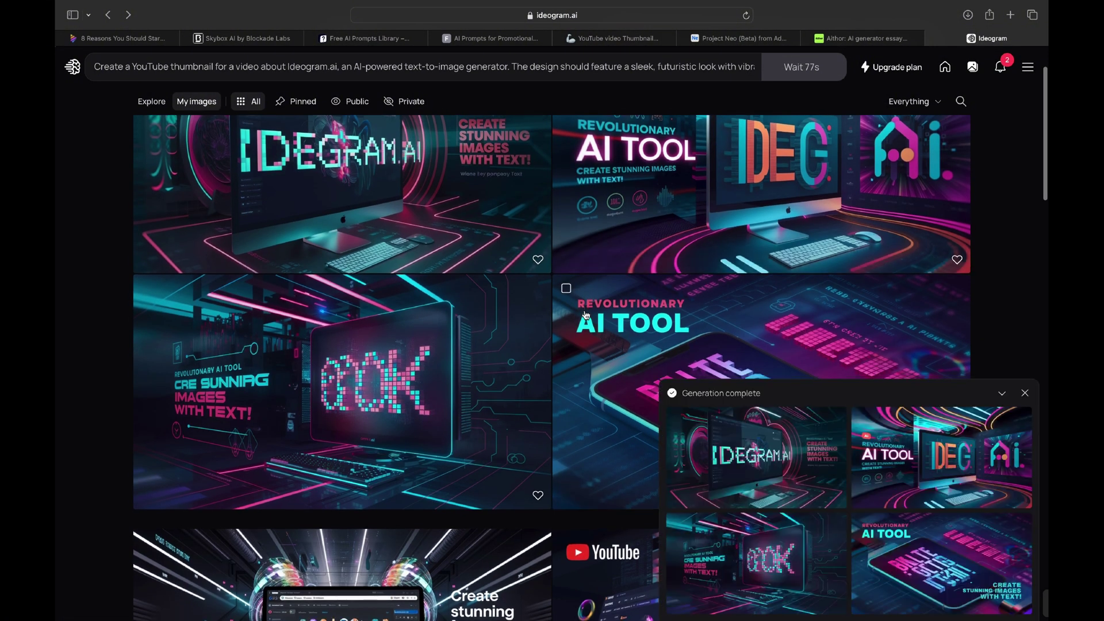